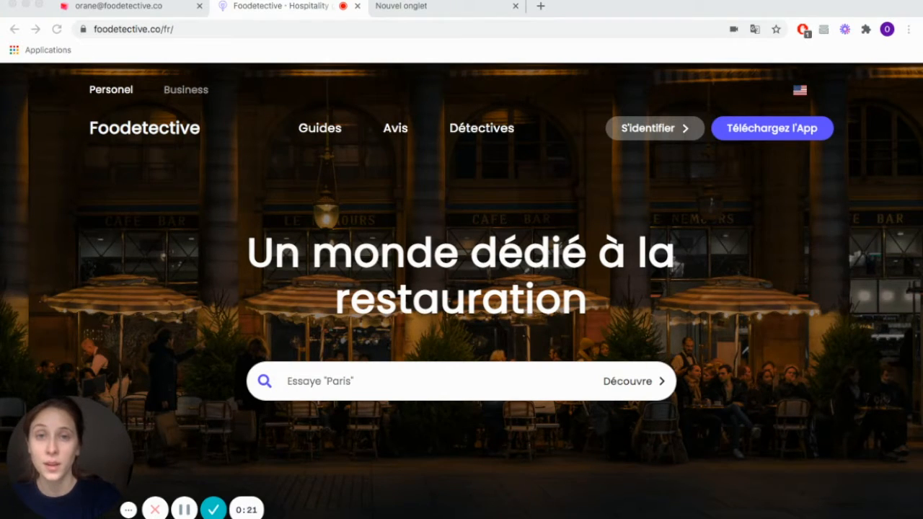
Step: Search Google for "foodetective" and open the official Foodetective website from the results
left_click(441, 12)
left_click(355, 266)
type("foodetective")
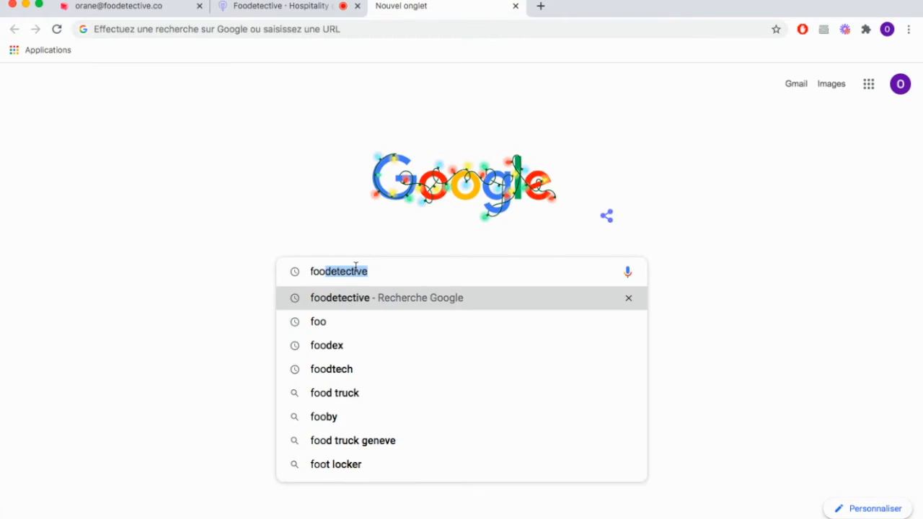
key("Return")
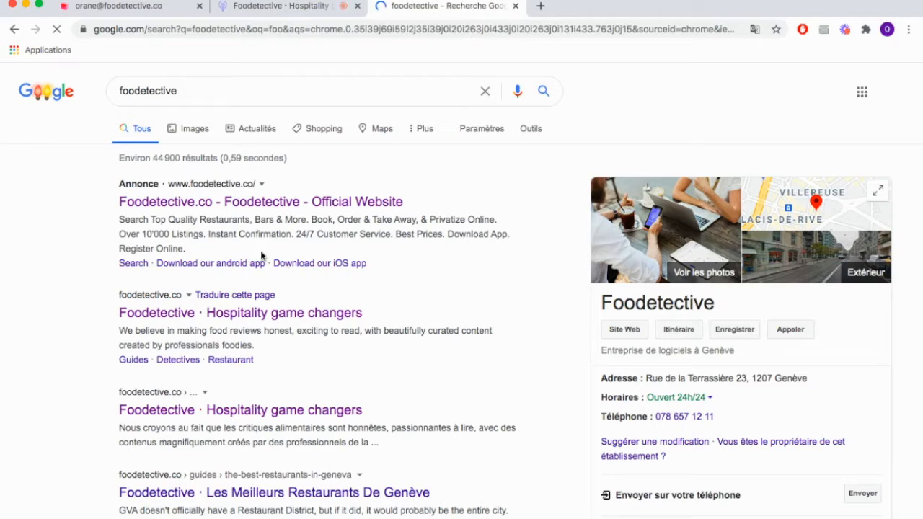
left_click(252, 204)
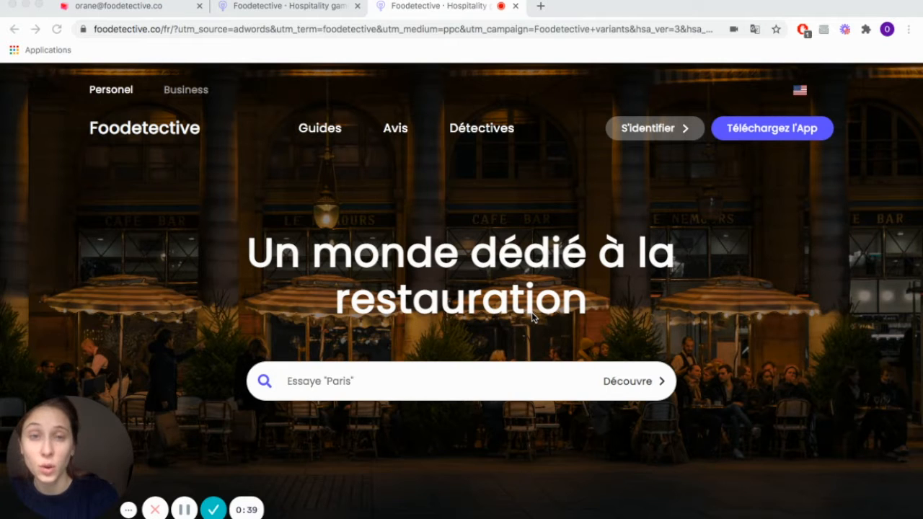
Step: Look over the Foodetective homepage's services and guides, and open the Business version of the site
scroll(532, 316, "down", 8)
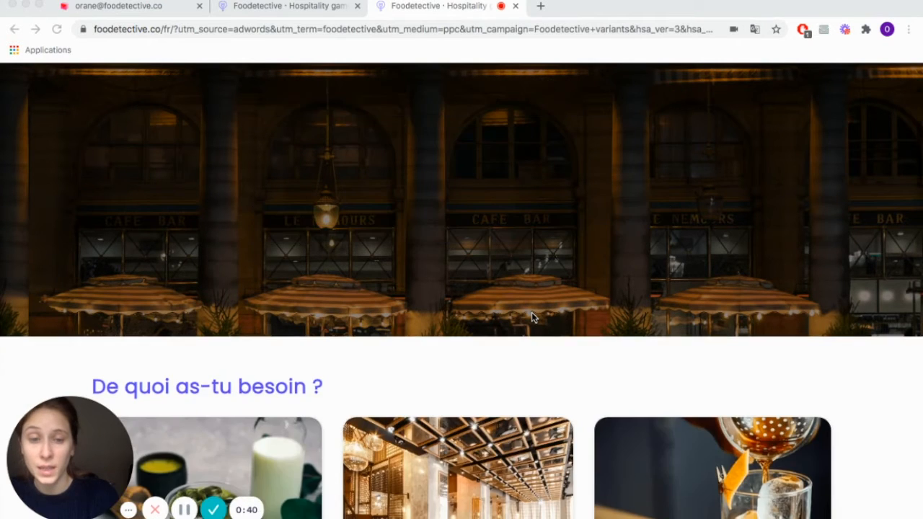
scroll(532, 315, "down", 5)
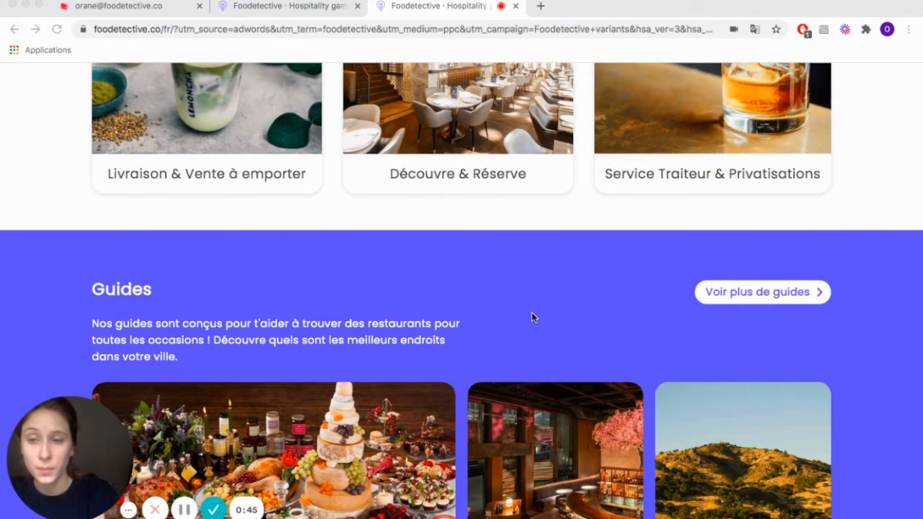
left_click(612, 4)
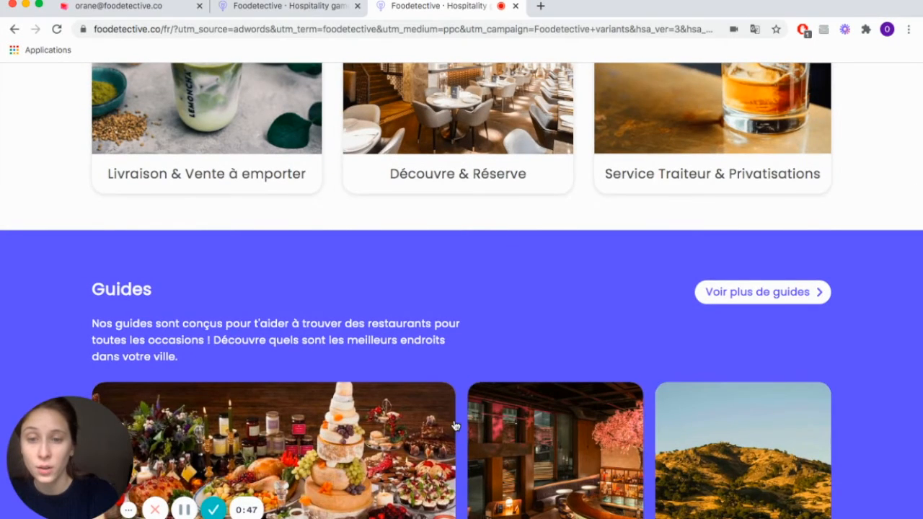
scroll(455, 426, "up", 10)
scroll(455, 426, "up", 3)
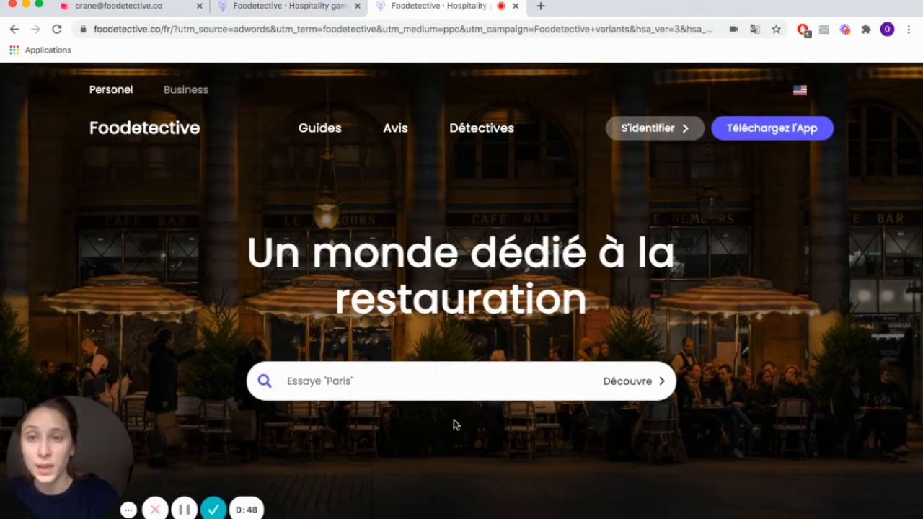
left_click(191, 98)
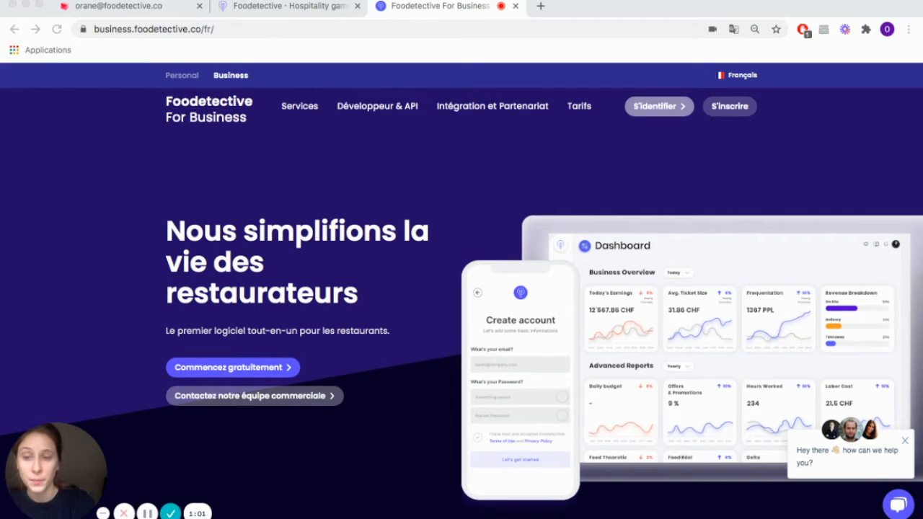
Step: Submit the business account registration with the terms accepted, and skip inviting managers by e-mail
left_click(724, 106)
left_click(730, 114)
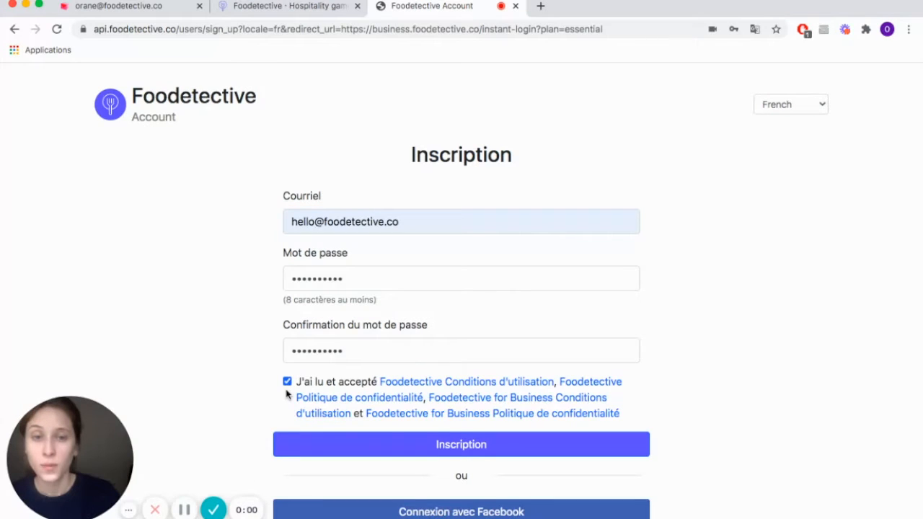
left_click(337, 442)
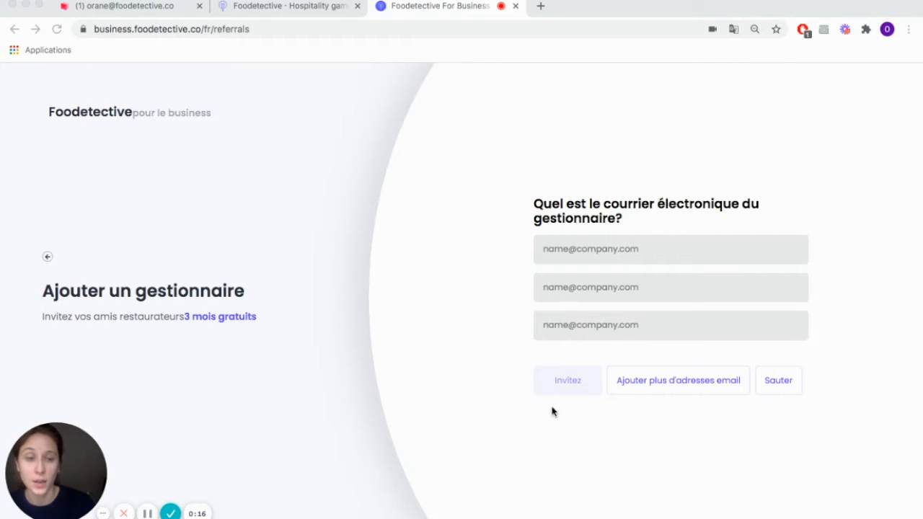
left_click(761, 433)
left_click(783, 388)
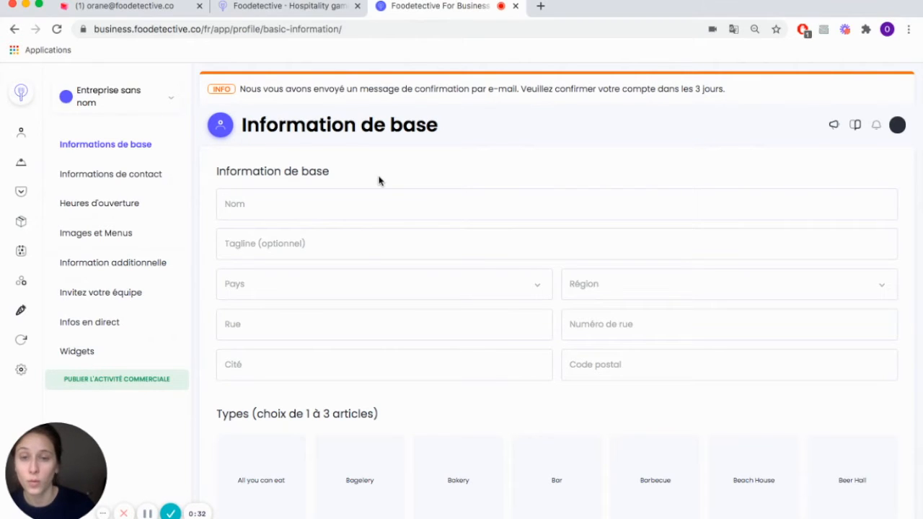
Step: Confirm the new account from the "Instructions de confirmation" e-mail in the mailbox and return to the Foodetective For Business profile
left_click(137, 13)
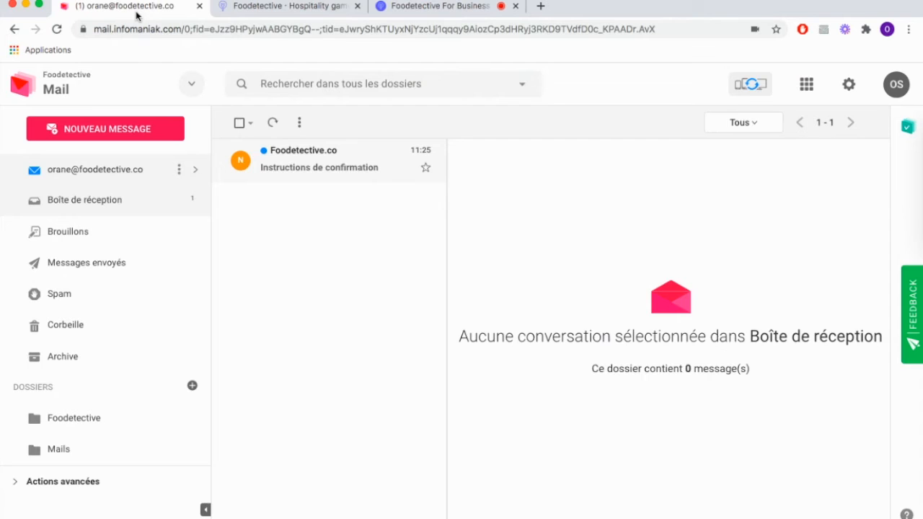
left_click(278, 165)
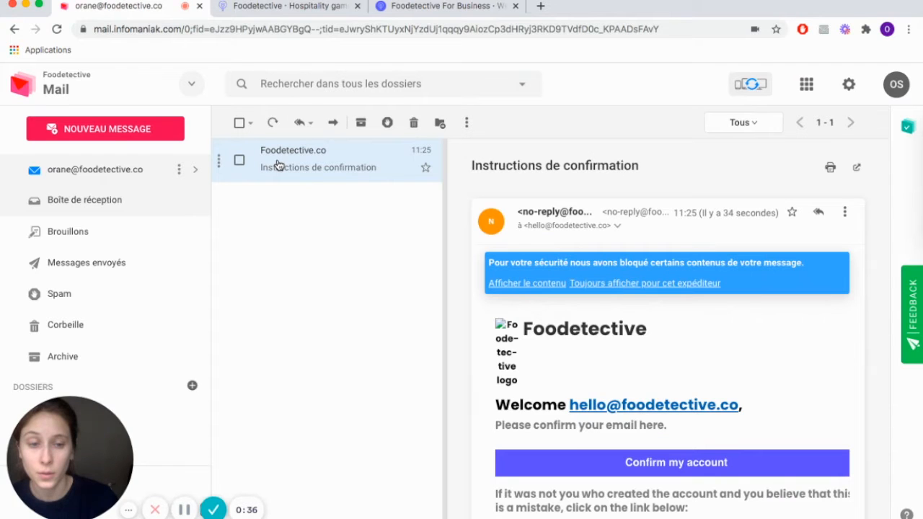
left_click(584, 465)
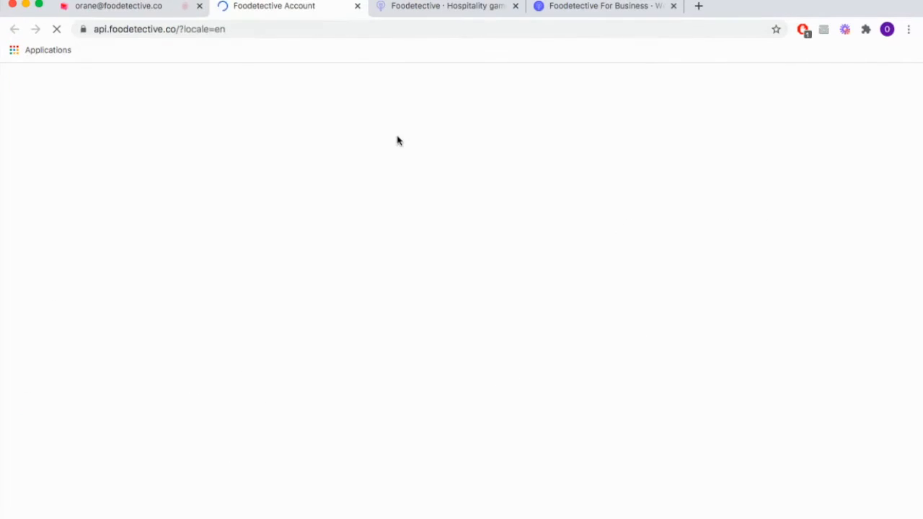
left_click(583, 12)
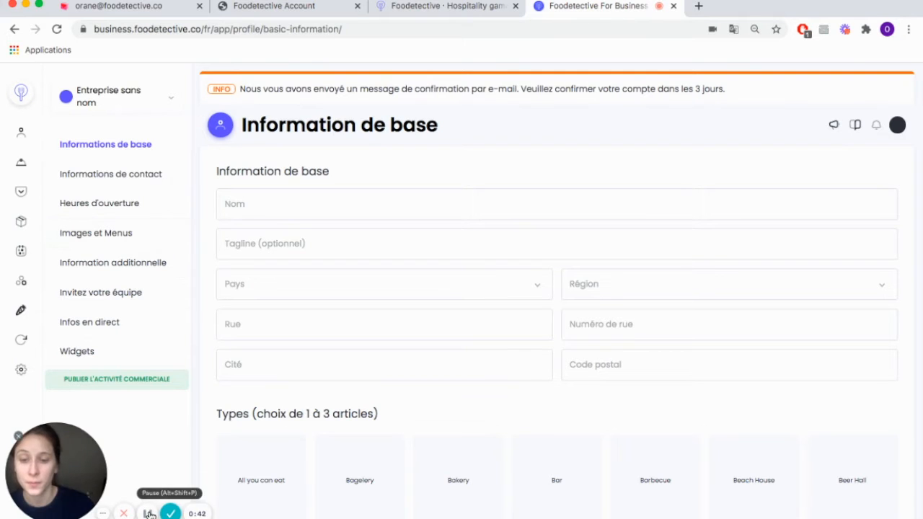
left_click(149, 514)
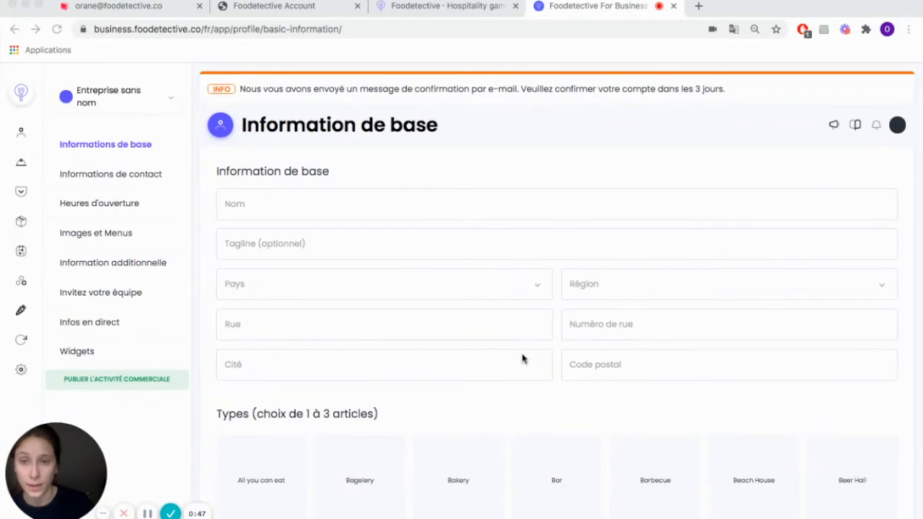
Step: Examine the empty basic information form, including types, cuisines, food and drinks, diets, Michelin stars and additional information
scroll(523, 358, "down", 3)
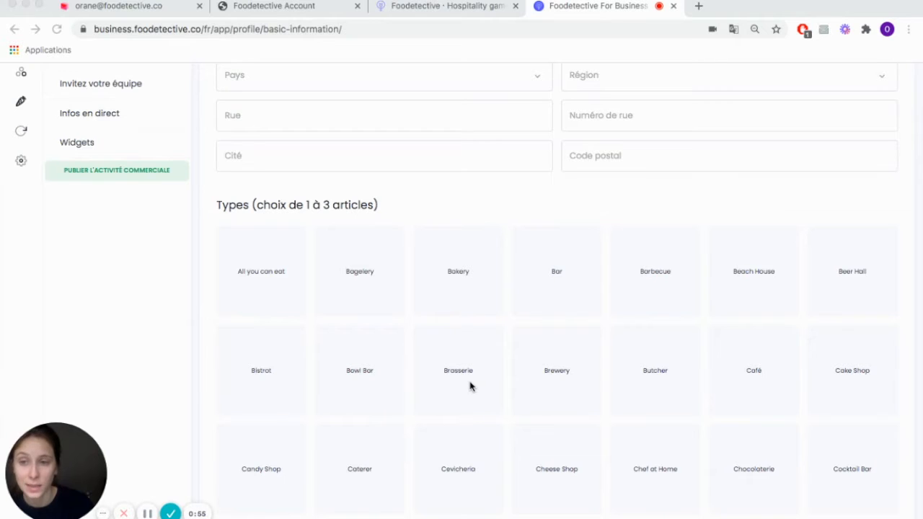
scroll(470, 385, "down", 7)
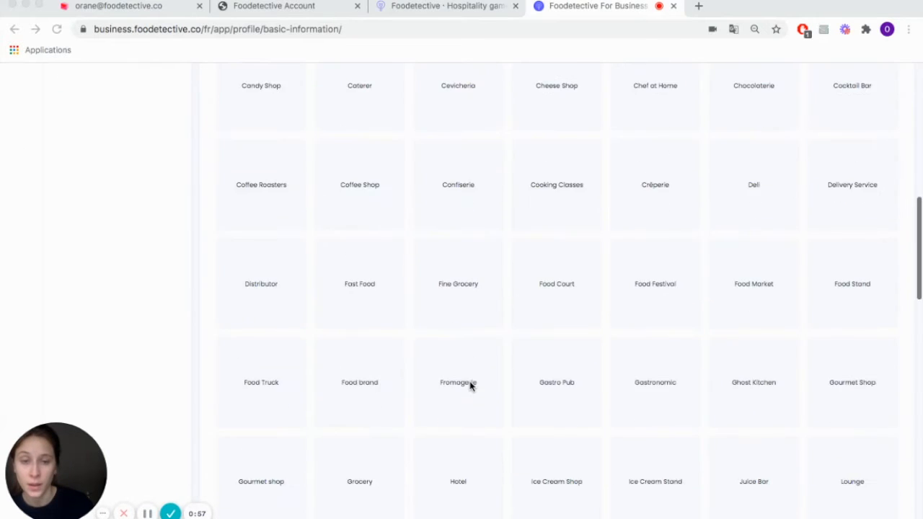
scroll(469, 386, "down", 8)
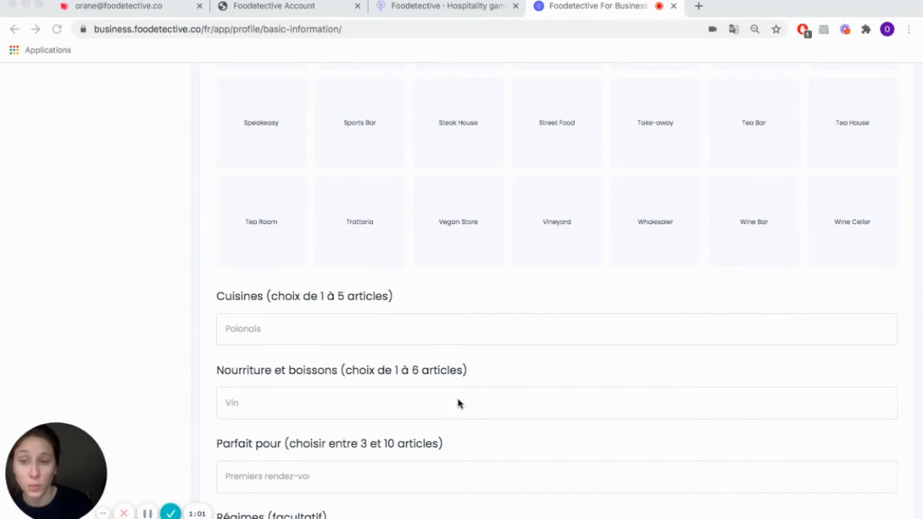
scroll(408, 424, "down", 1)
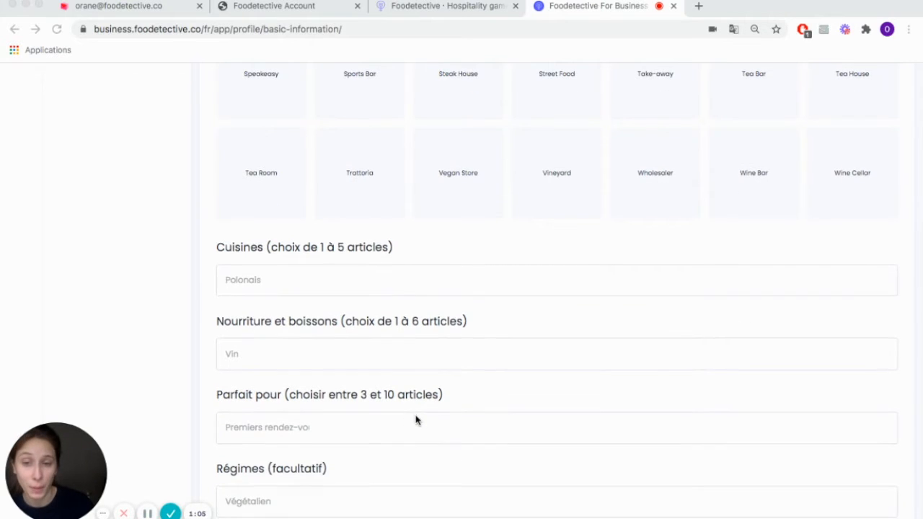
scroll(415, 421, "down", 2)
scroll(415, 421, "down", 5)
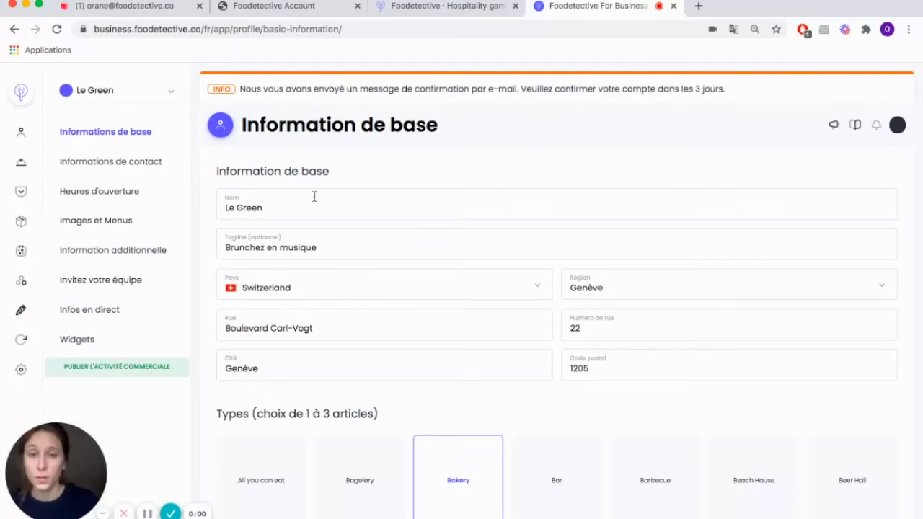
scroll(507, 348, "down", 3)
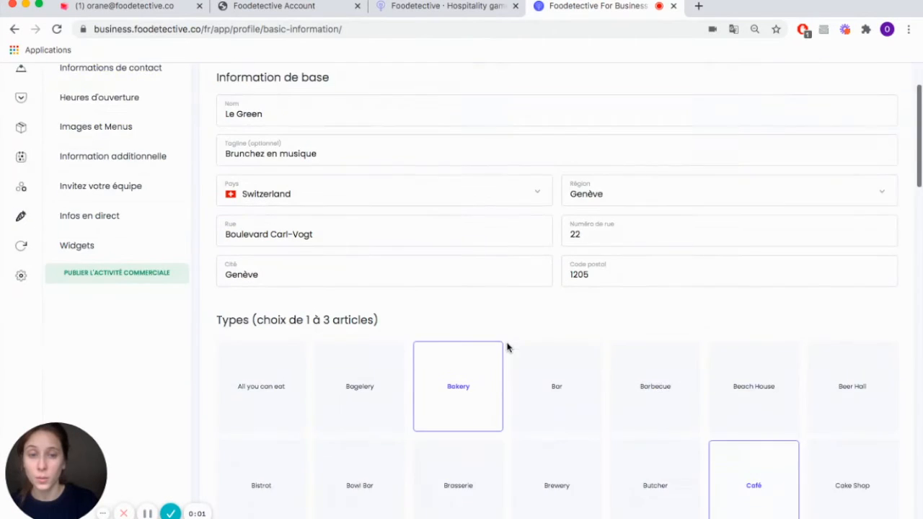
scroll(507, 348, "down", 5)
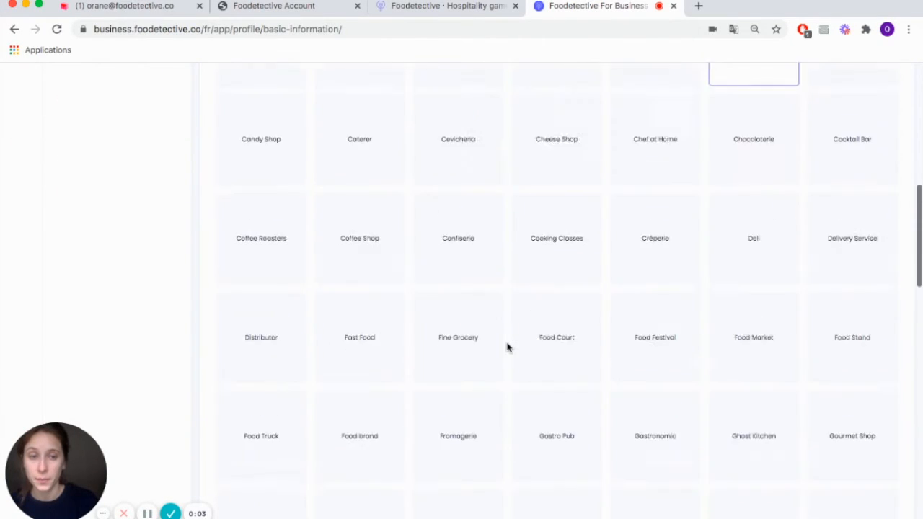
scroll(507, 347, "down", 9)
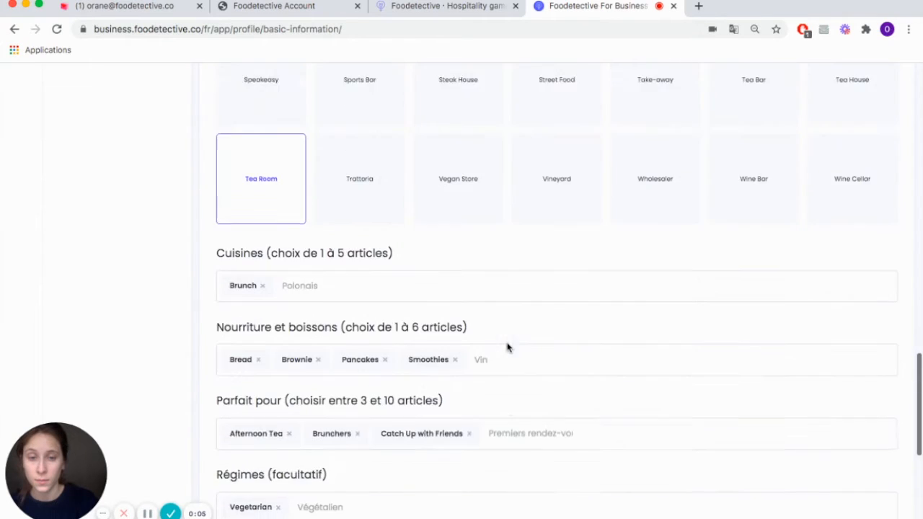
scroll(506, 347, "down", 4)
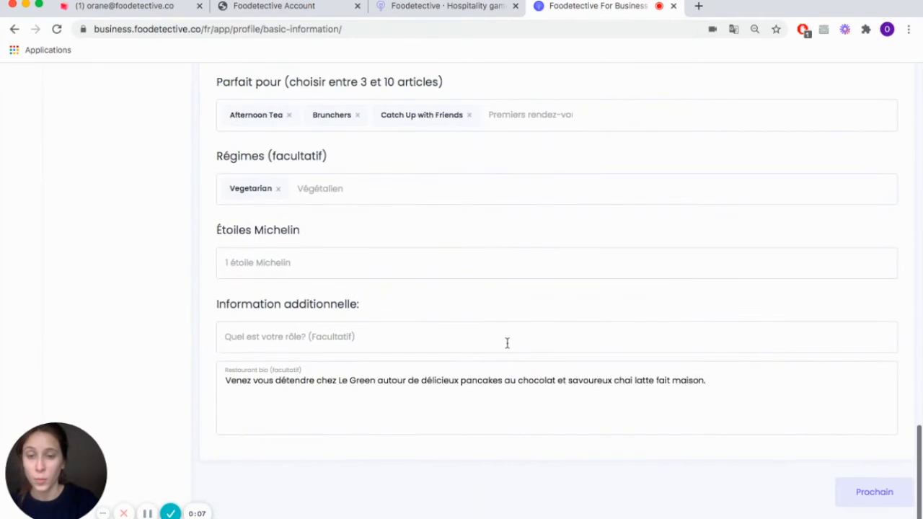
left_click(850, 488)
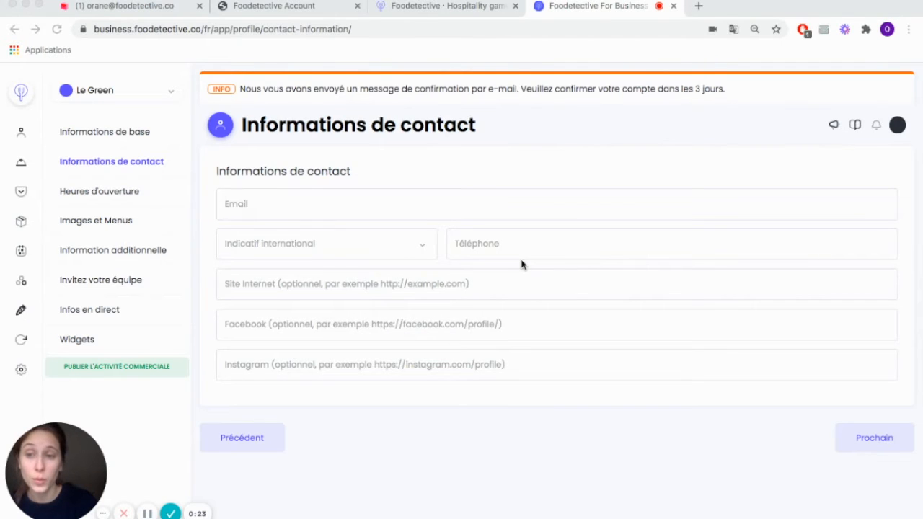
Step: Submit the completed contact information for the restaurant and proceed to the opening hours
left_click(147, 513)
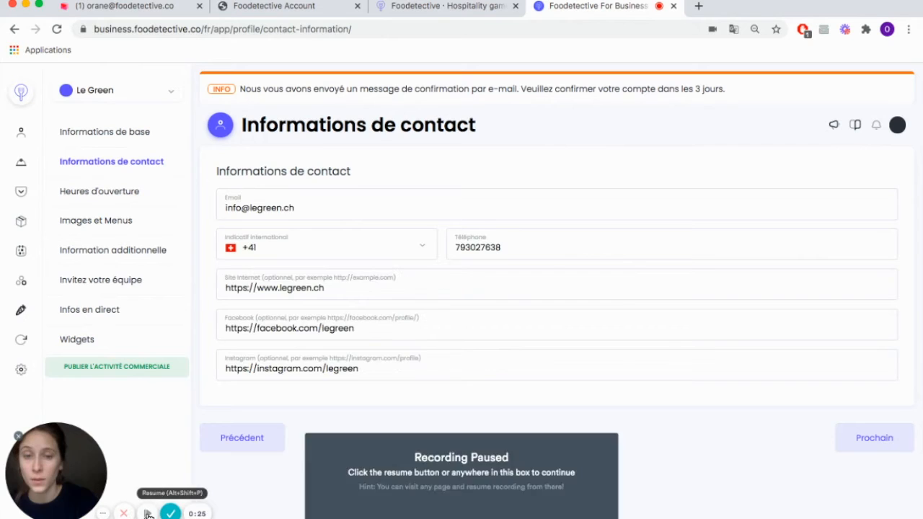
left_click(147, 514)
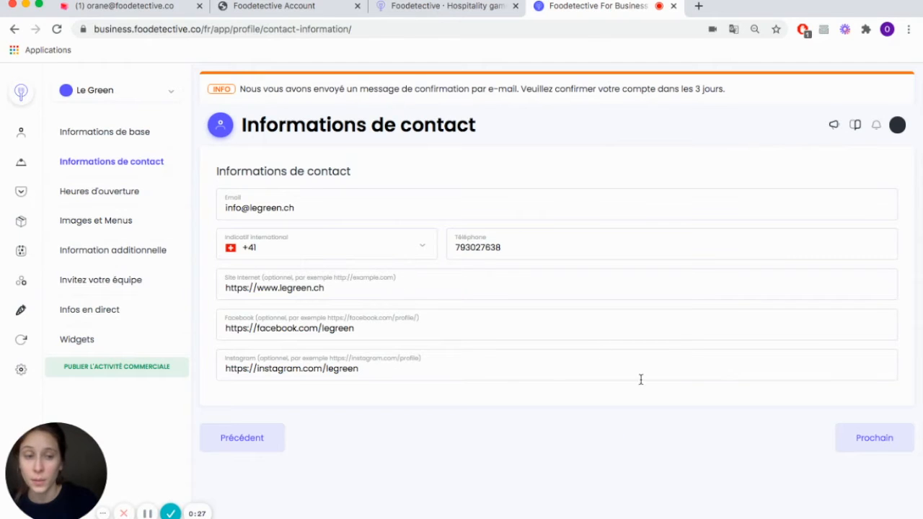
left_click(869, 438)
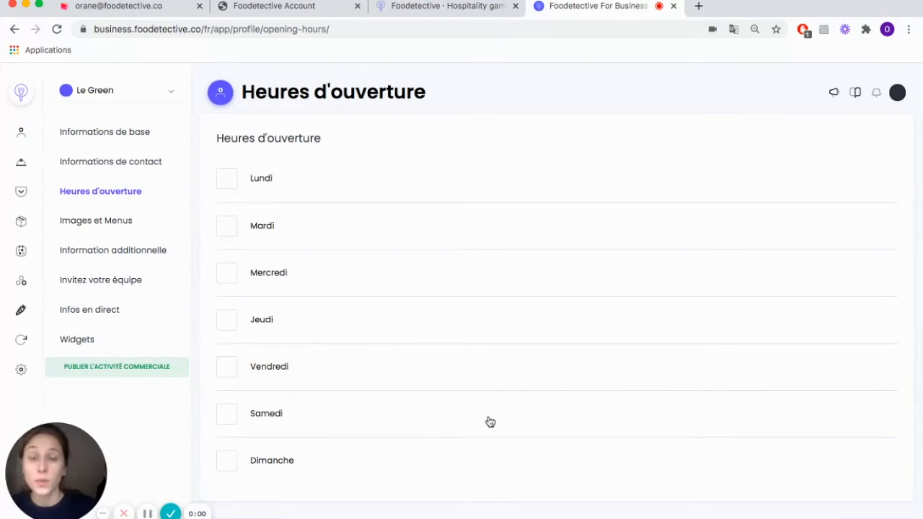
Step: Enable Monday (Lundi) in the opening hours and set it from 10:00 am to 3:00 pm
left_click(227, 183)
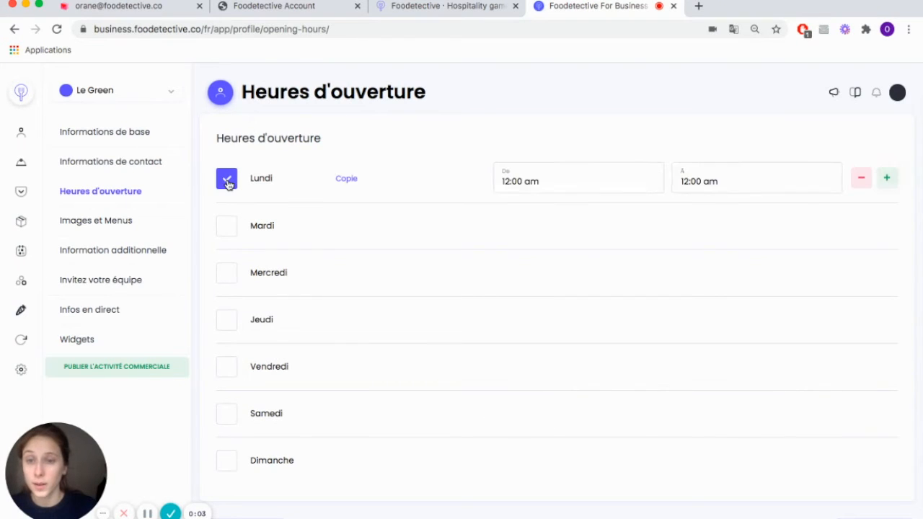
left_click(505, 181)
left_click(539, 174)
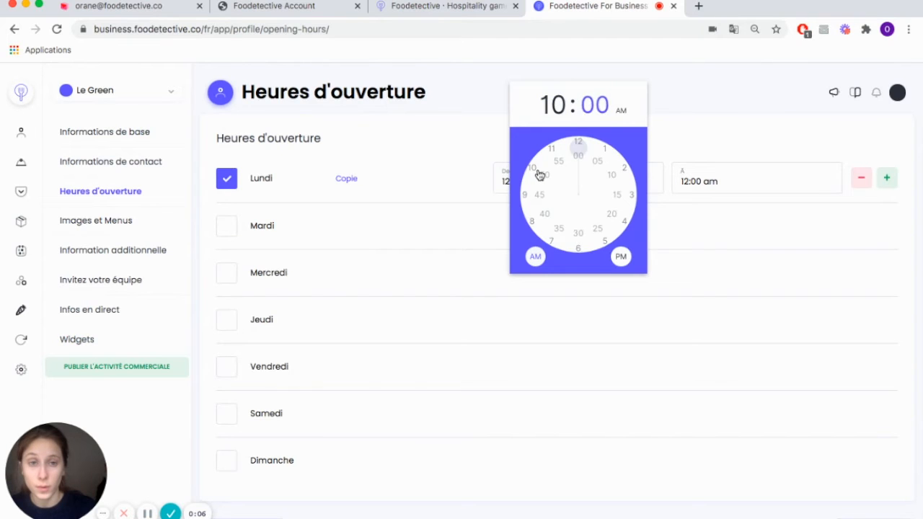
left_click(687, 180)
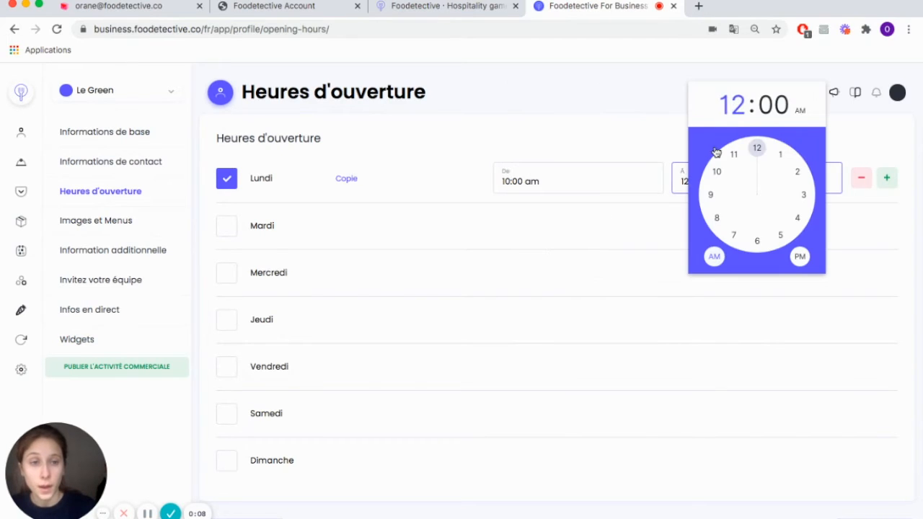
left_click(772, 105)
left_click(738, 104)
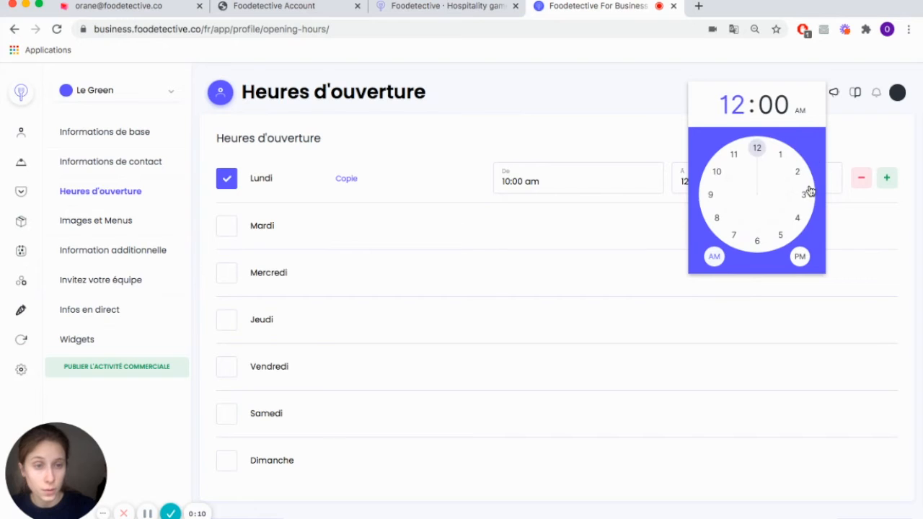
left_click(806, 196)
left_click(801, 255)
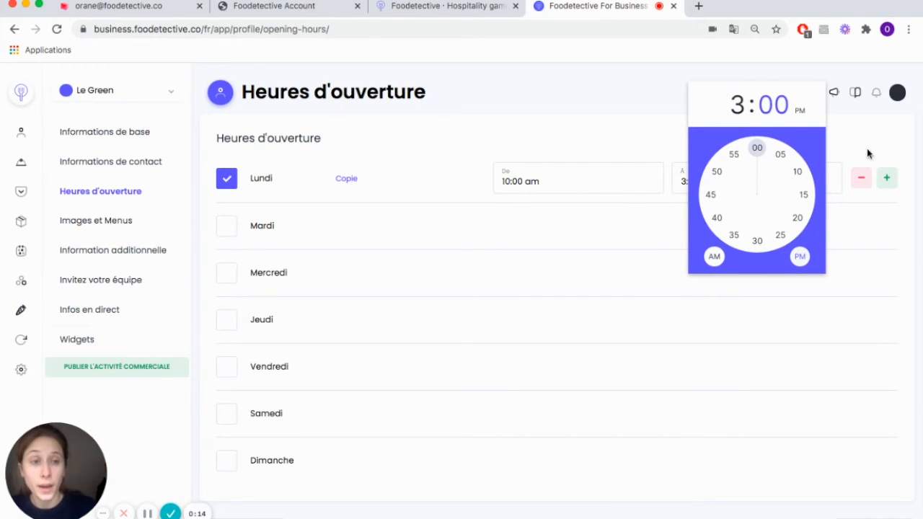
Step: Add a second time slot to Monday (Lundi) and set its start time to 7:00 pm
left_click(887, 178)
left_click(887, 180)
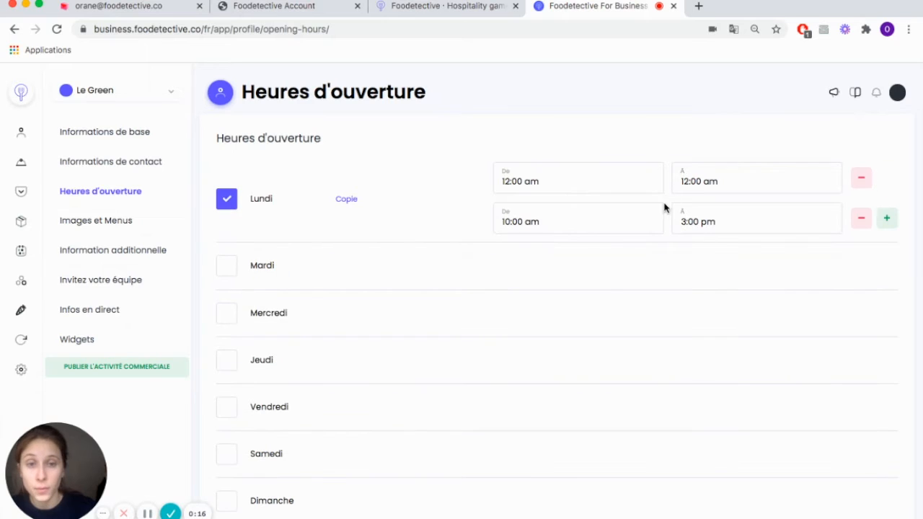
left_click(507, 220)
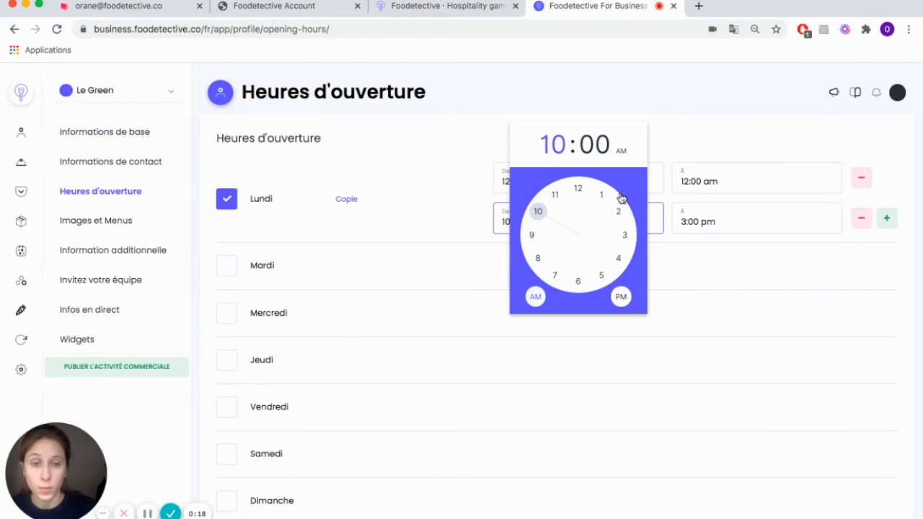
left_click(555, 275)
left_click(620, 296)
Step: Set the closing time of Monday's evening slot to 11:00 pm
left_click(682, 222)
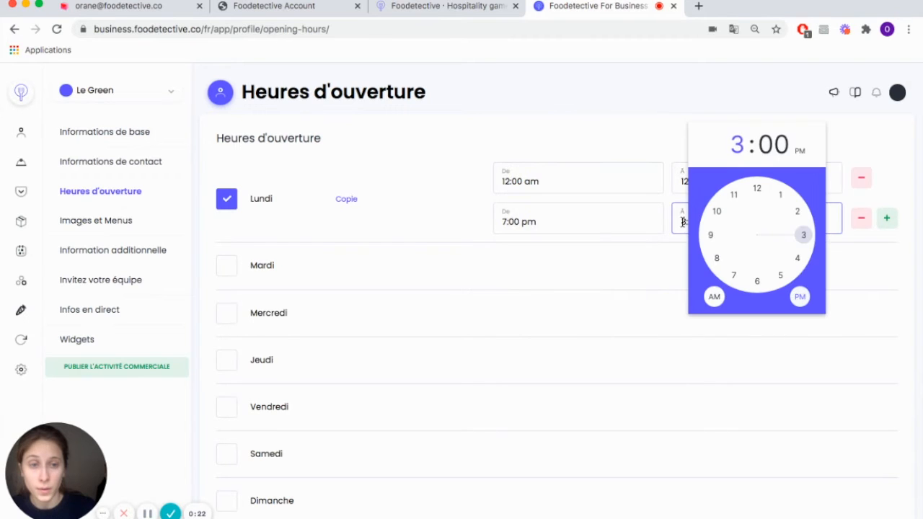
left_click(226, 268)
left_click(226, 268)
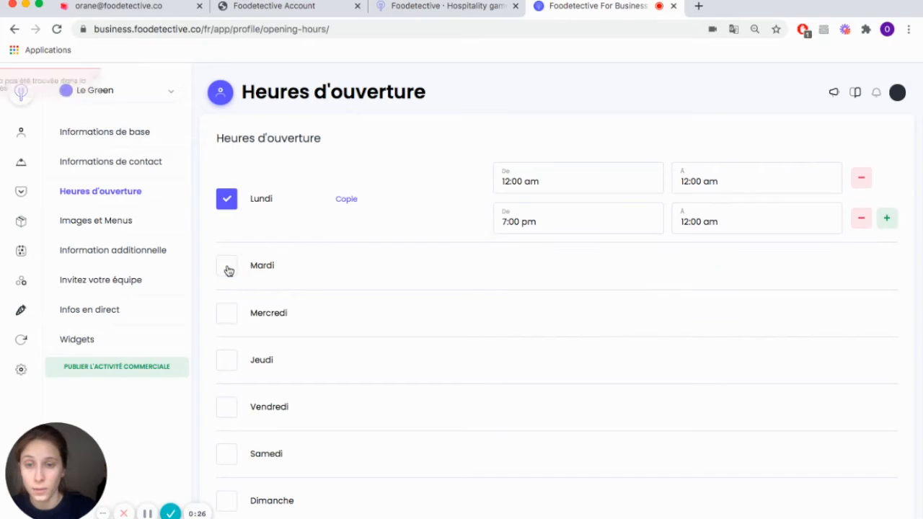
left_click(687, 220)
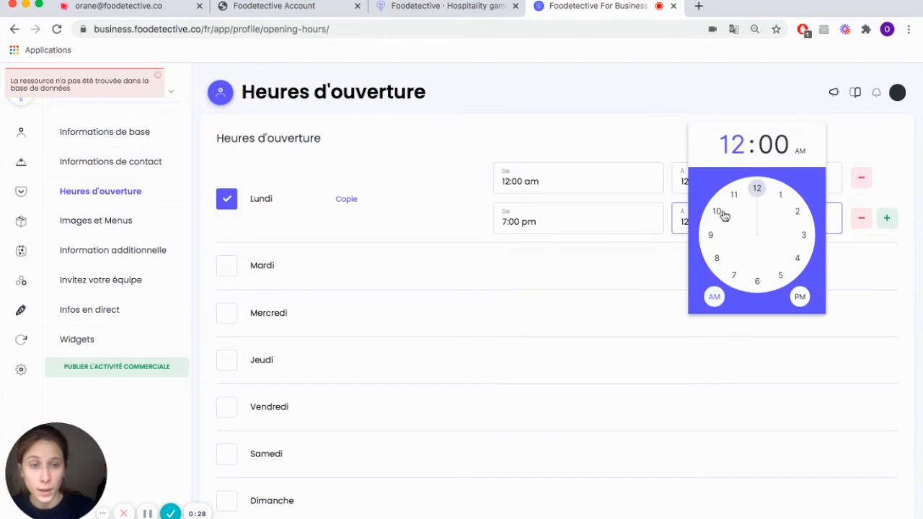
left_click(736, 200)
left_click(800, 297)
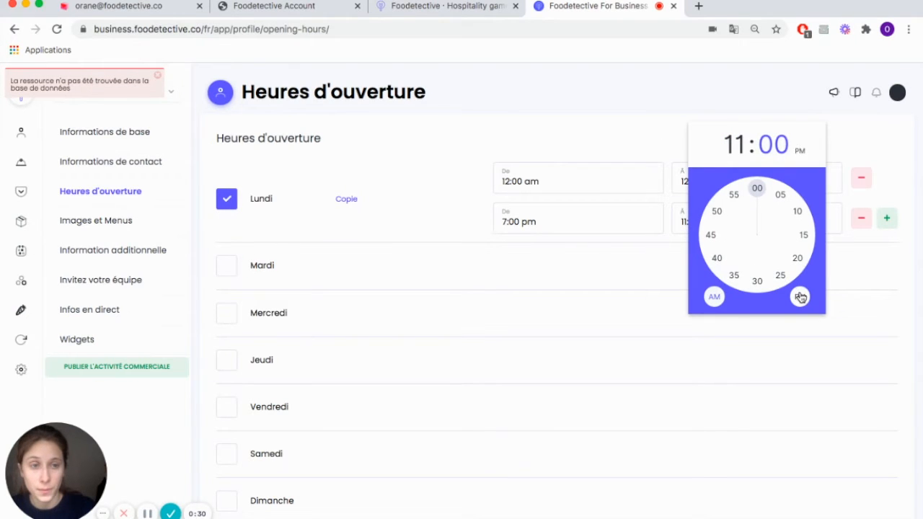
Step: Copy Monday's opening hours and paste them into Wednesday (Mercredi), Thursday (Jeudi), Friday (Vendredi) and Saturday (Samedi)
left_click(343, 201)
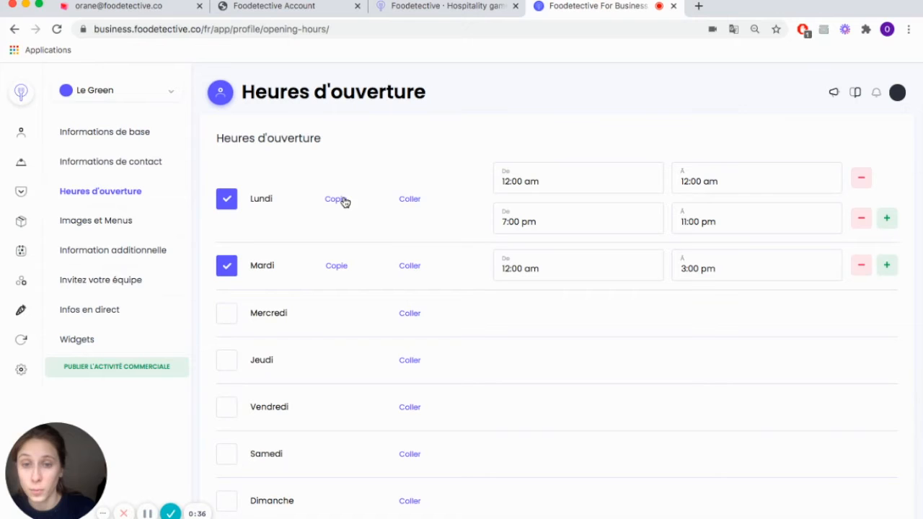
left_click(406, 315)
left_click(410, 401)
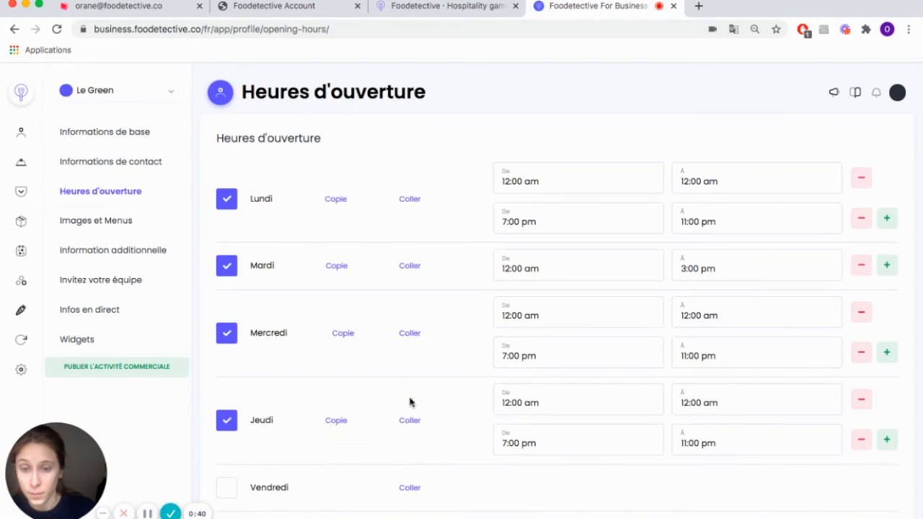
left_click(410, 488)
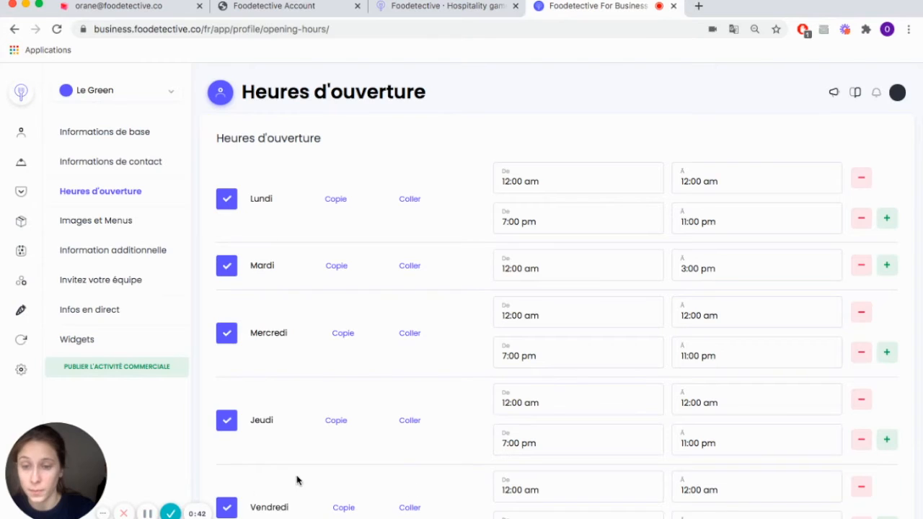
scroll(351, 309, "down", 3)
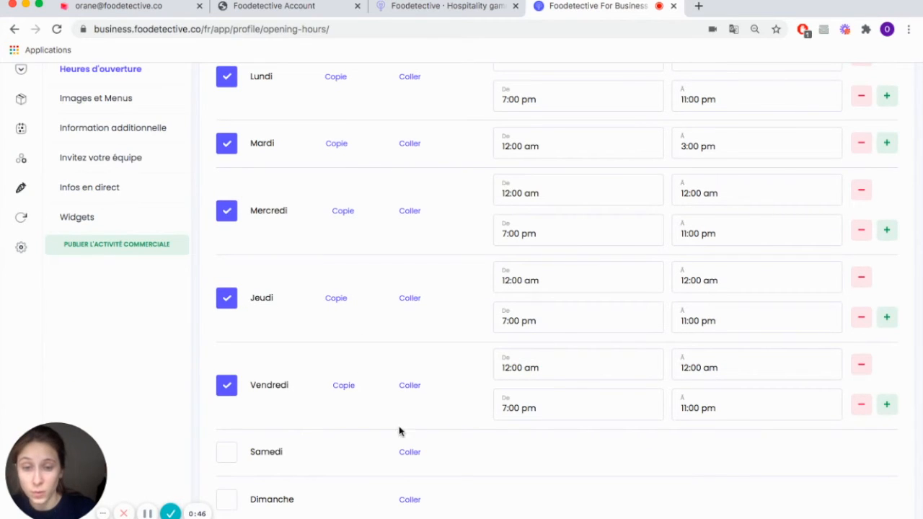
left_click(408, 452)
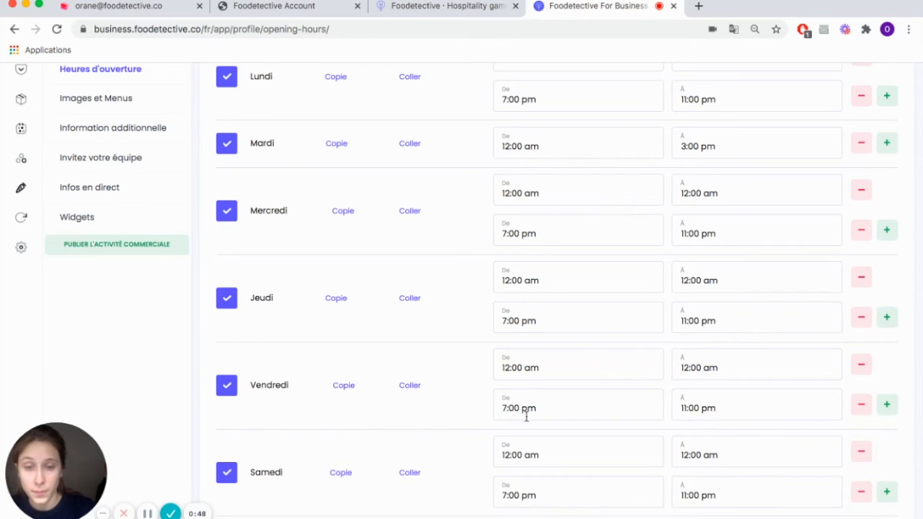
Step: Set the closing time of Saturday's evening slot to 12:00 am
scroll(525, 419, "down", 1)
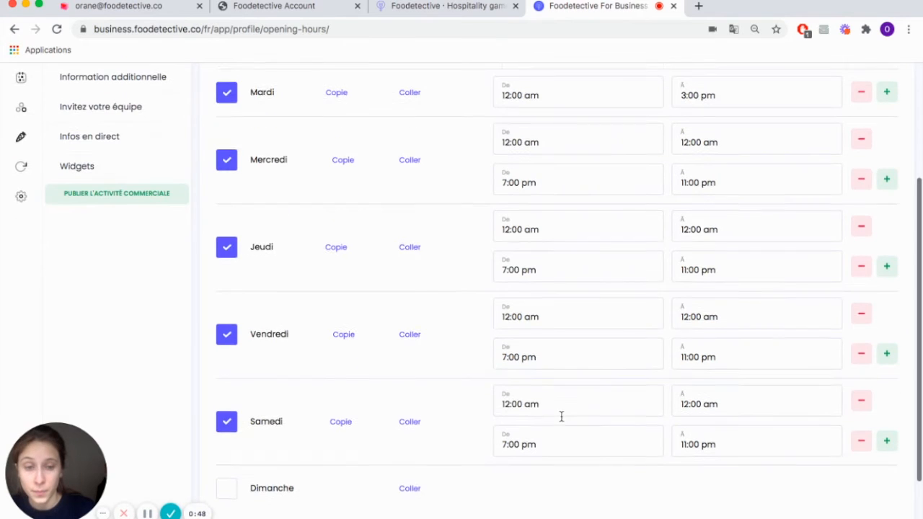
left_click(694, 440)
left_click(758, 405)
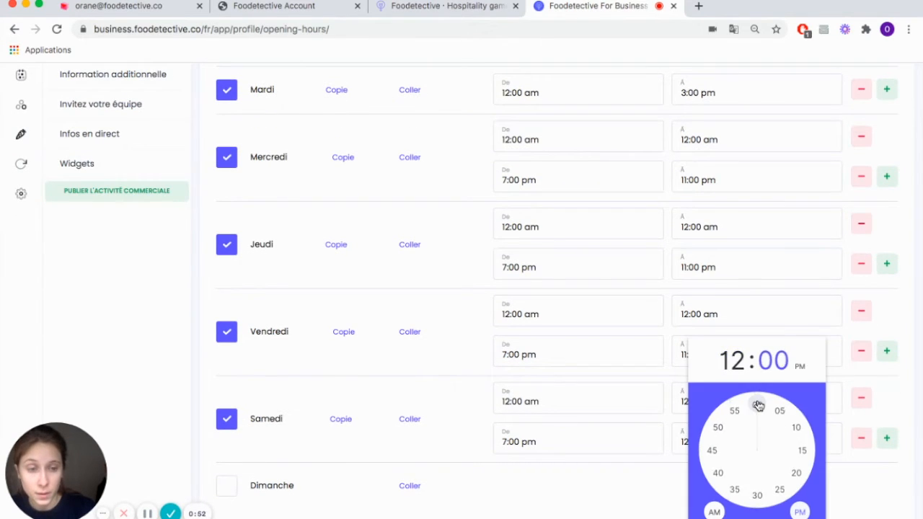
left_click(713, 510)
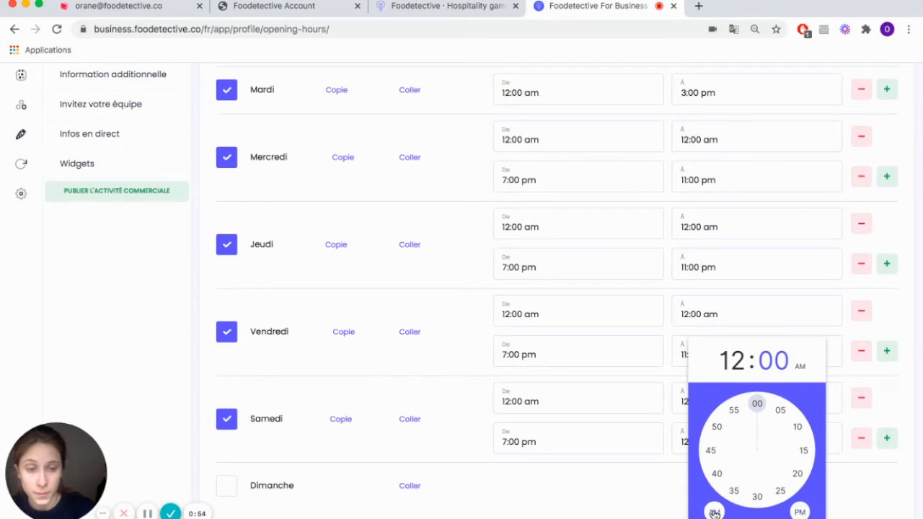
left_click(471, 485)
Step: Enable Sunday (Dimanche) with a closing time of 1:00 am and proceed to the images and menus section
scroll(833, 505, "down", 2)
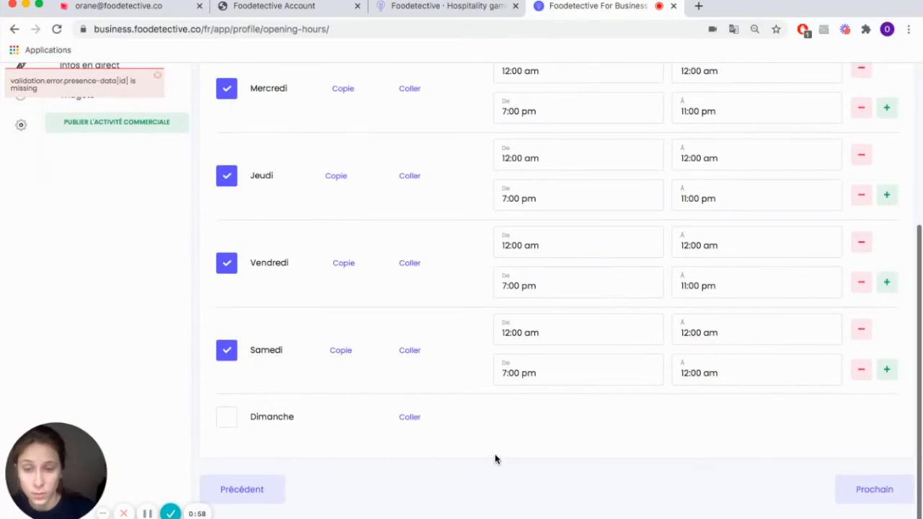
left_click(226, 417)
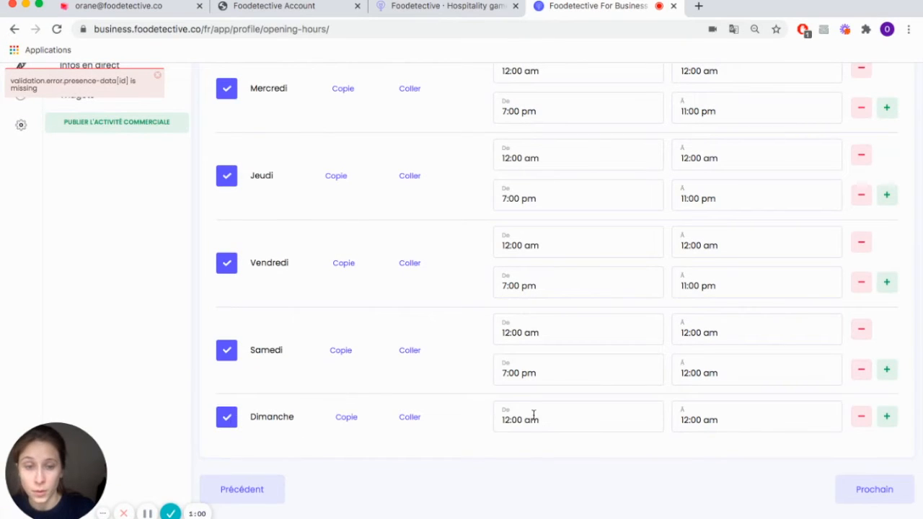
left_click(682, 416)
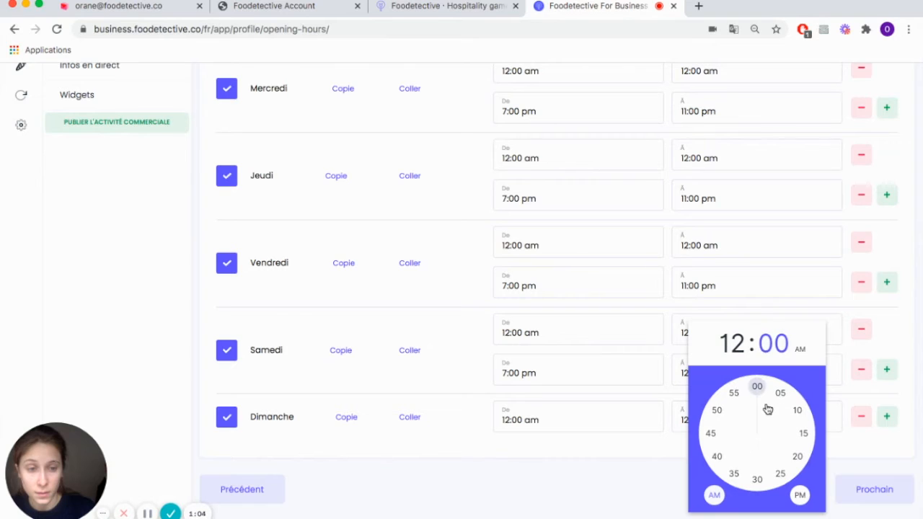
left_click(735, 344)
left_click(780, 392)
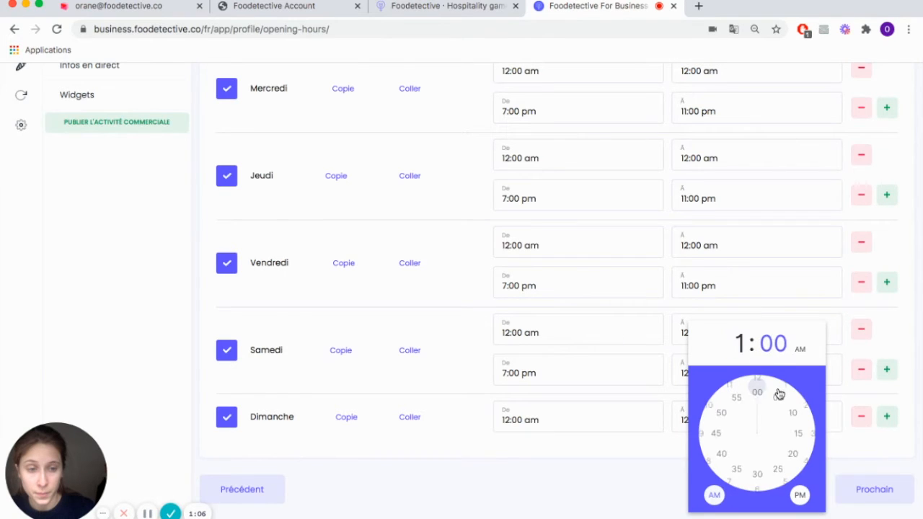
left_click(619, 465)
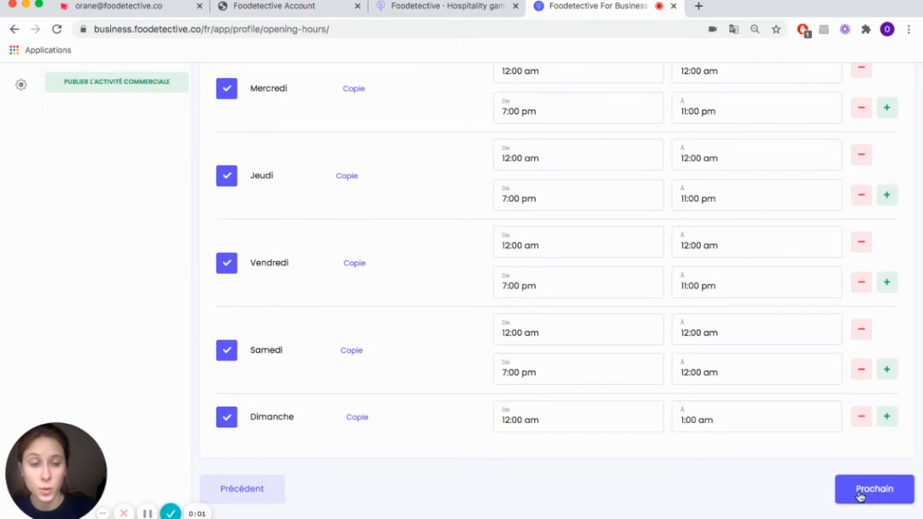
left_click(872, 496)
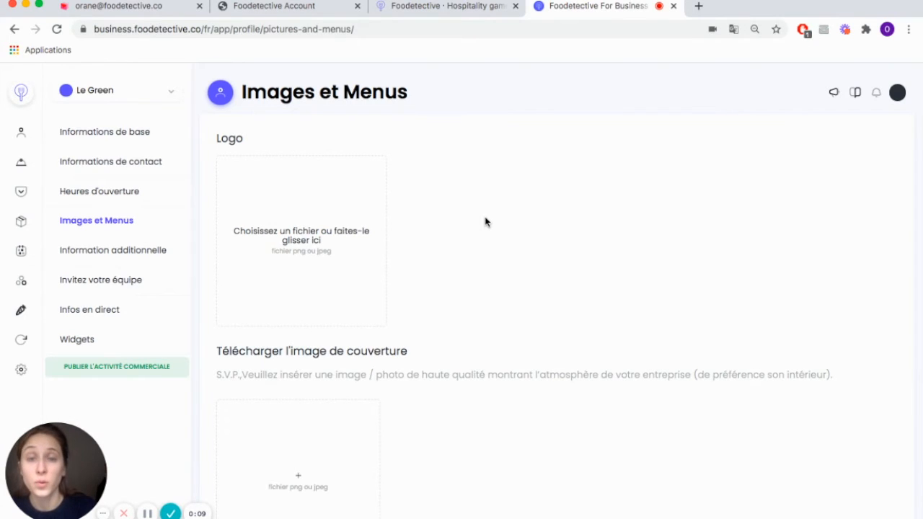
Step: Upload the neon "green" sign picture as the logo, enlarging the crop area to include the whole word
left_click(337, 234)
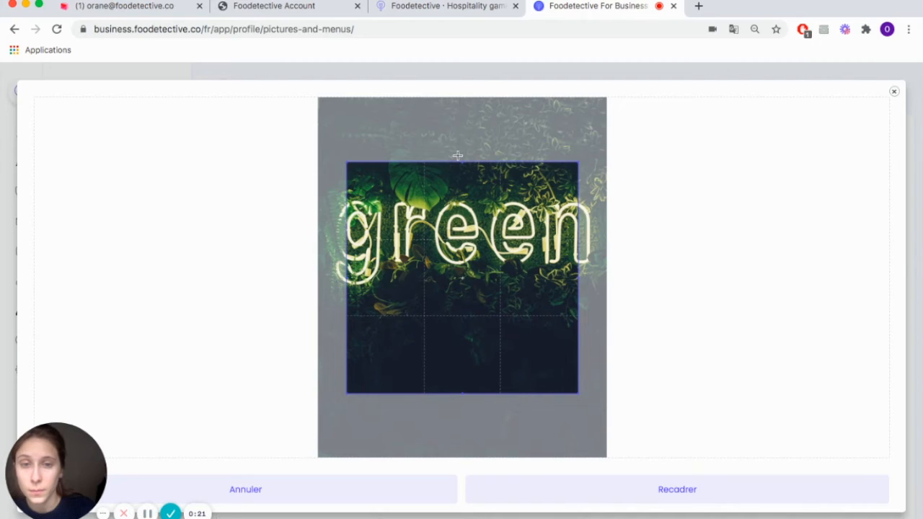
left_click_drag(458, 163, 457, 111)
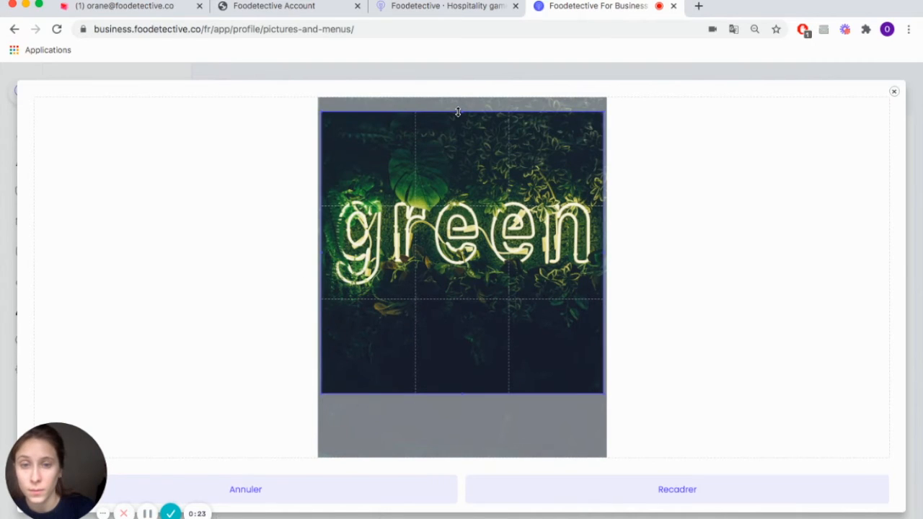
left_click(620, 487)
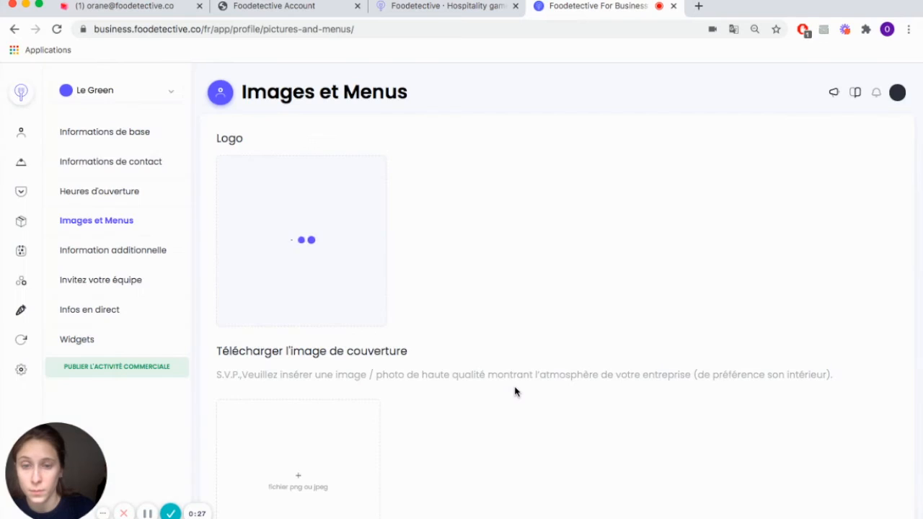
Step: Upload the restaurant interior photo as the cover image, enlarging the crop area to nearly the full picture
scroll(514, 391, "down", 3)
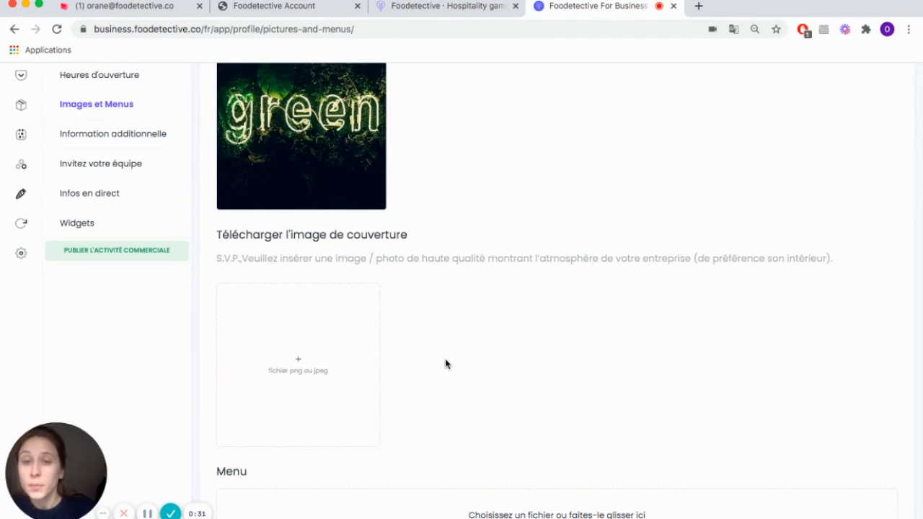
left_click(330, 347)
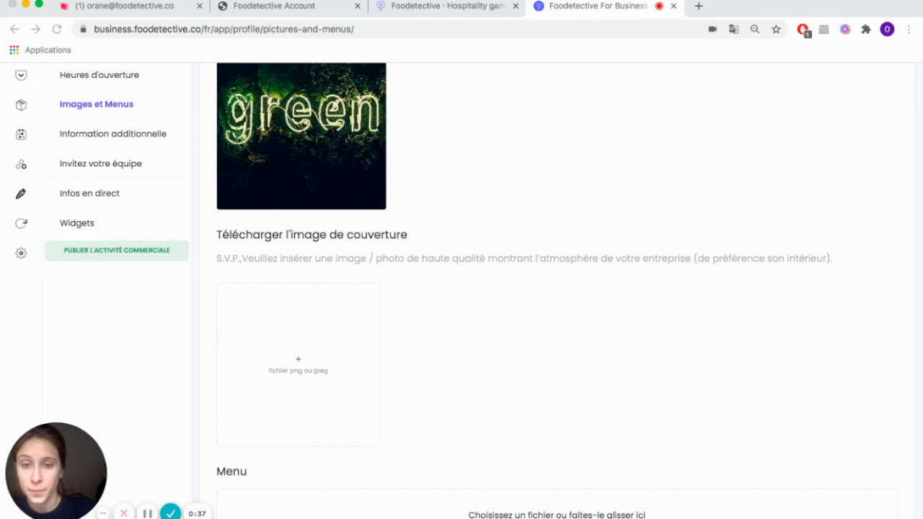
left_click(667, 315)
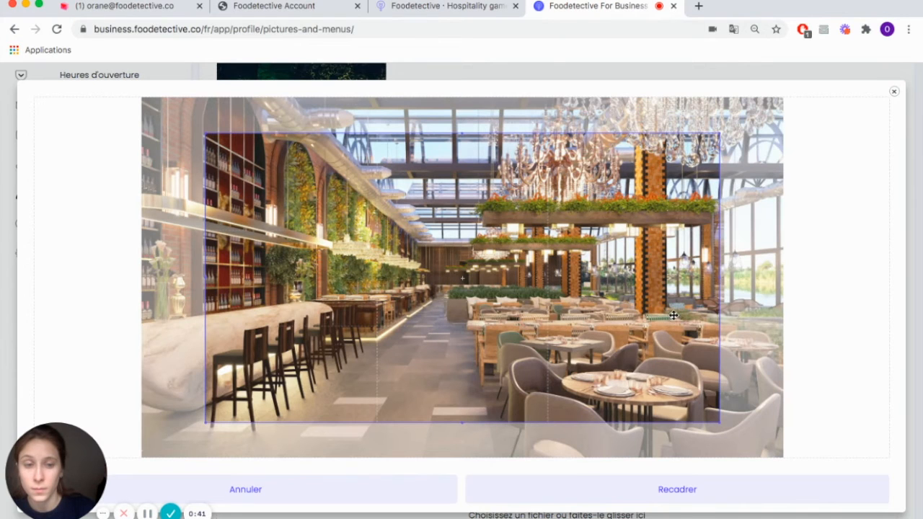
left_click_drag(718, 422, 763, 452)
left_click_drag(206, 295, 160, 295)
left_click_drag(307, 269, 302, 251)
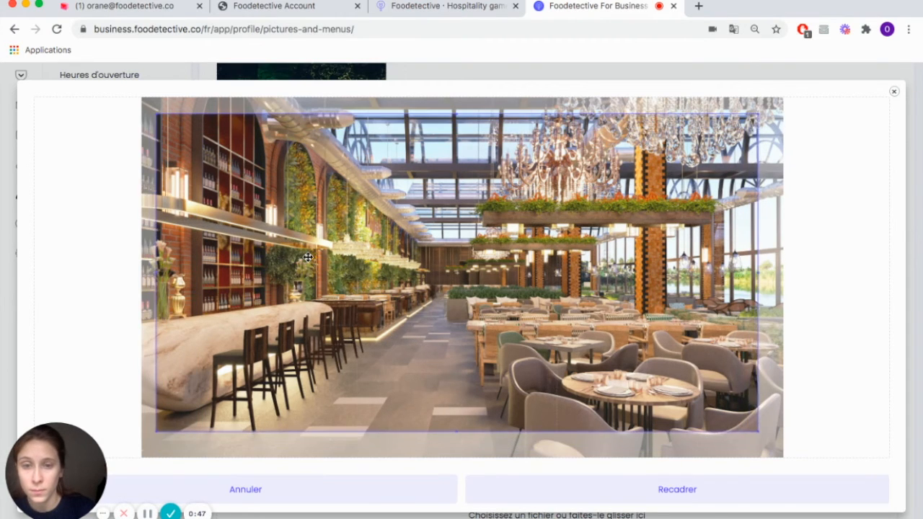
left_click(656, 490)
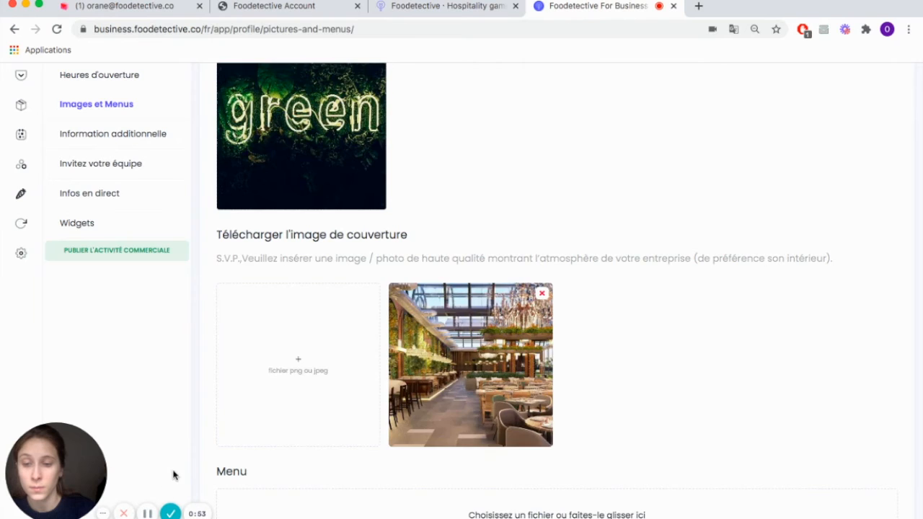
Step: Upload the file Menu Brunch.pdf as the restaurant's menu
scroll(175, 472, "down", 3)
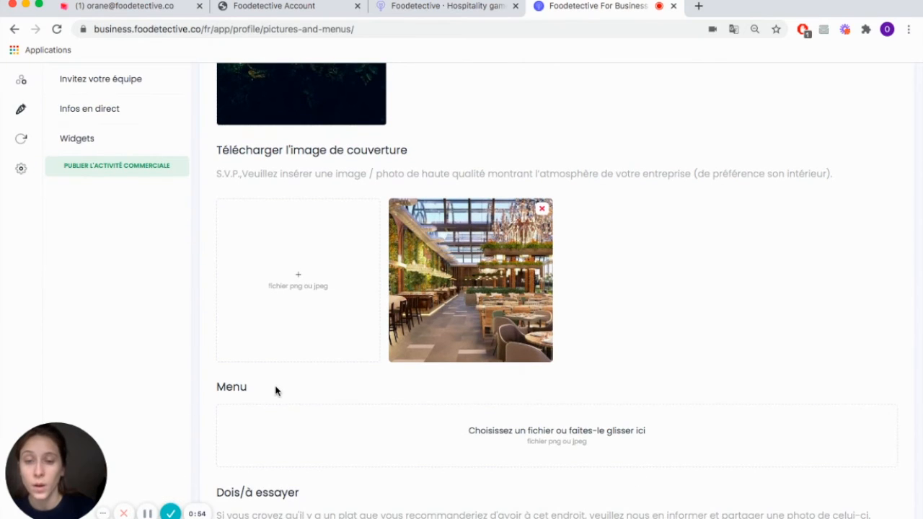
scroll(275, 390, "down", 2)
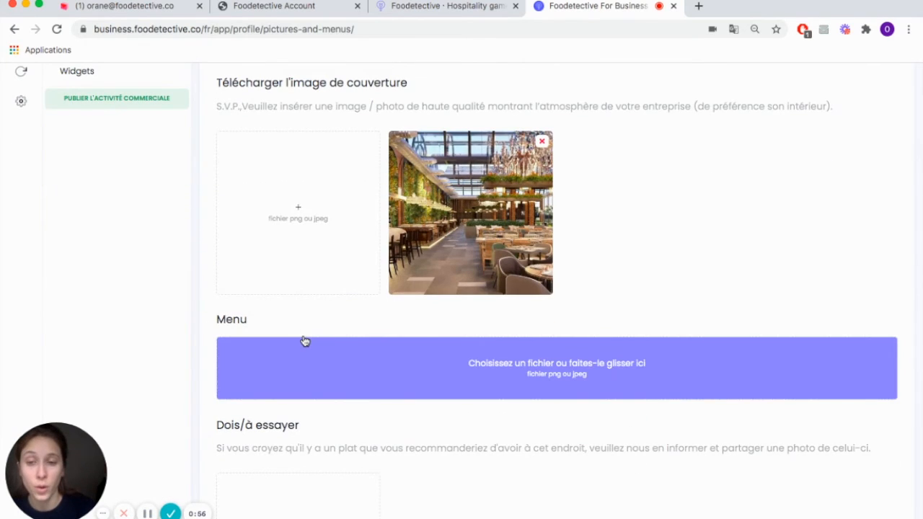
left_click(366, 353)
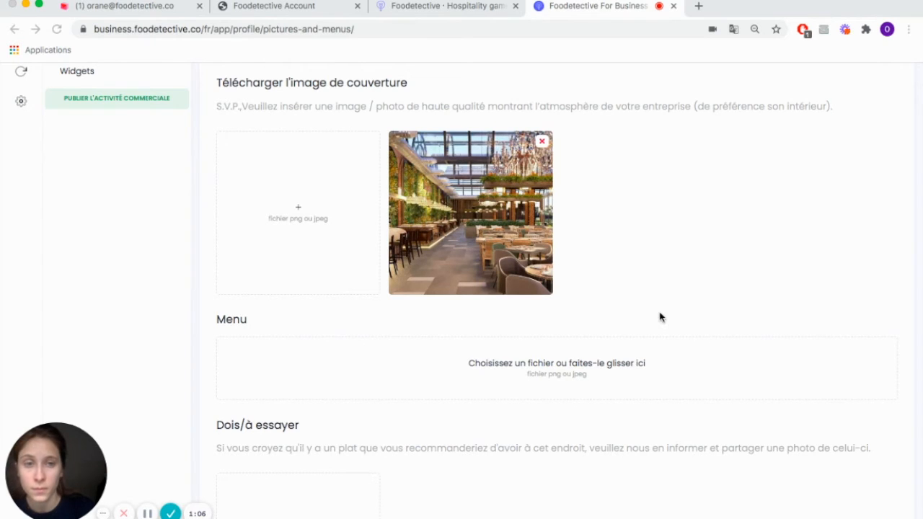
Step: Upload the chocolate-topped pancake stack photo as a recommended dish under Dois/à essayer
scroll(428, 426, "down", 3)
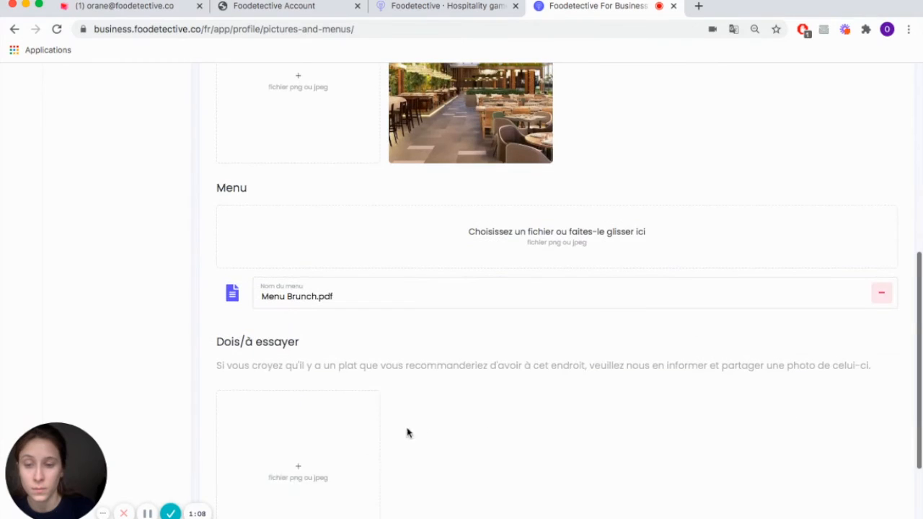
left_click(147, 513)
left_click(147, 513)
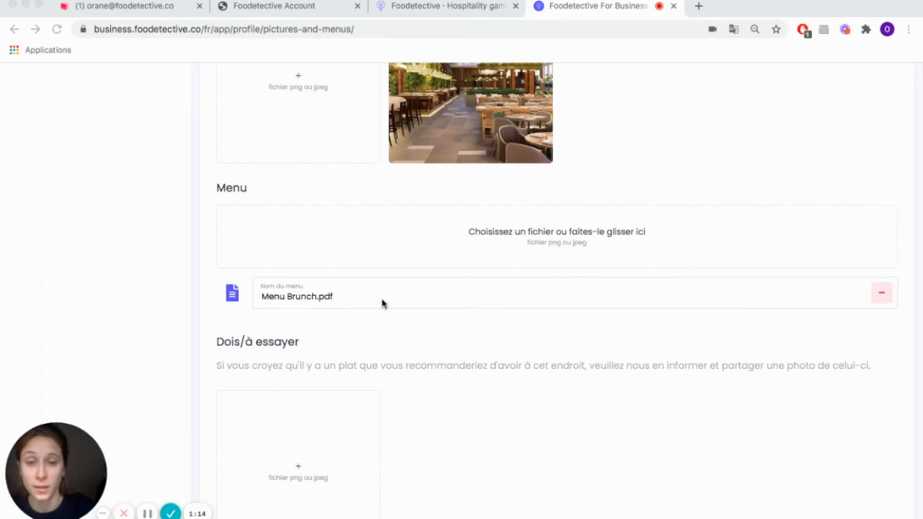
left_click(447, 371)
scroll(315, 352, "down", 3)
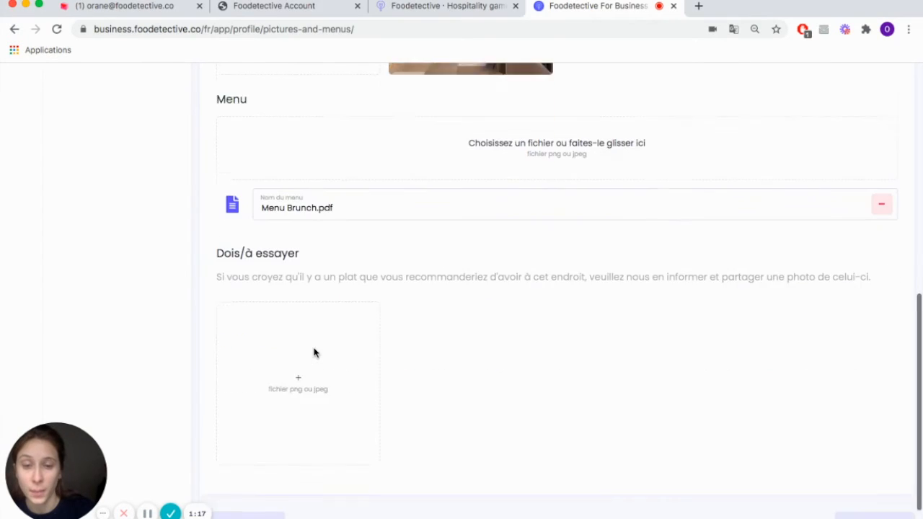
left_click(147, 513)
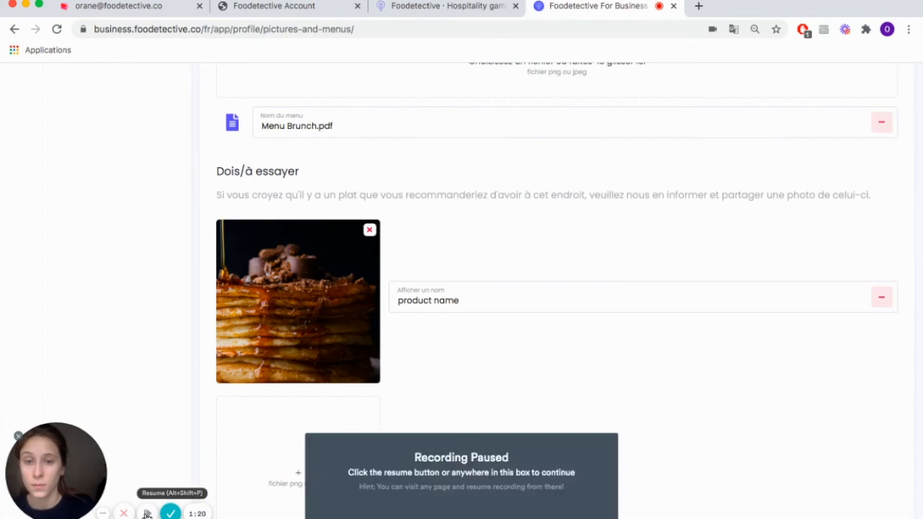
left_click(147, 513)
scroll(630, 360, "down", 3)
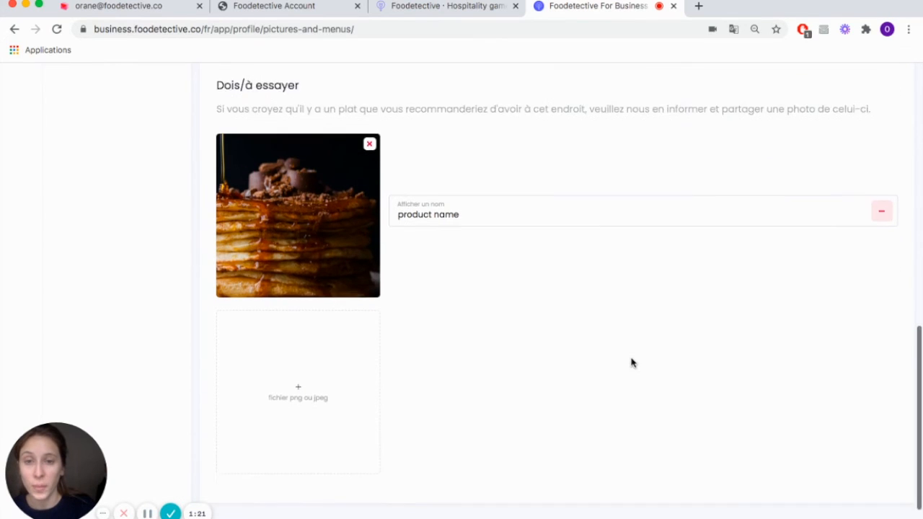
Step: Proceed to the additional information and mark Petit déjeuner, Le déjeuner and Brunch as the times of day
left_click(875, 490)
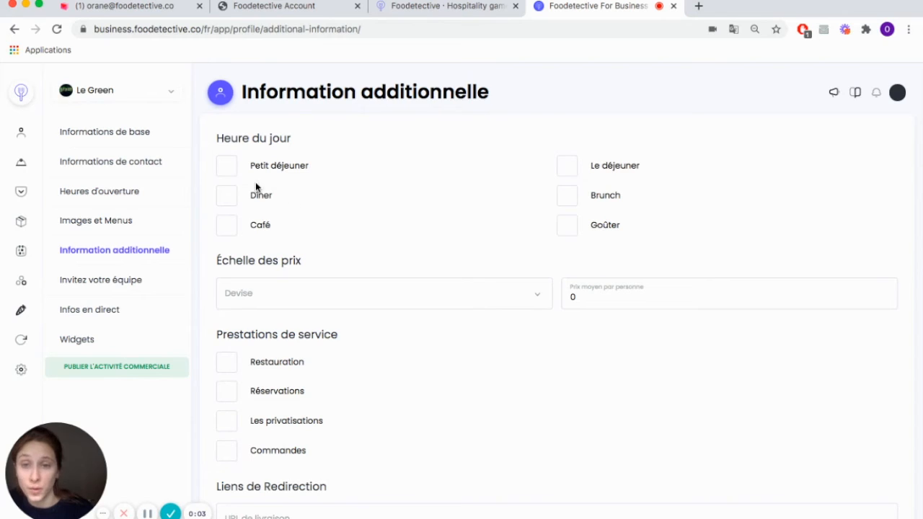
left_click(229, 170)
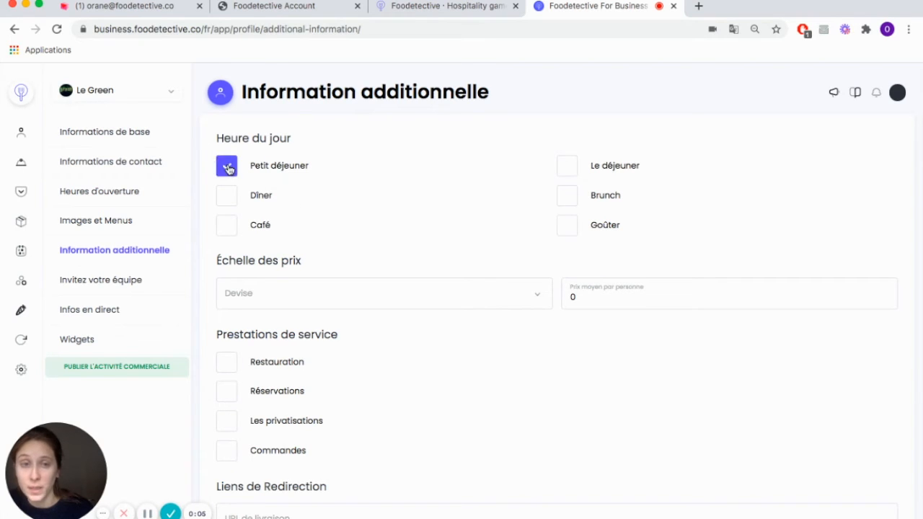
left_click(569, 170)
left_click(567, 196)
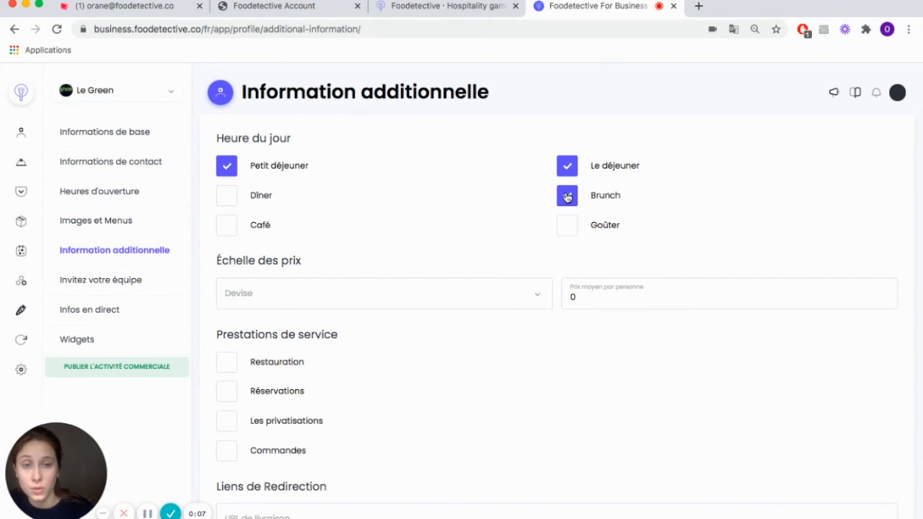
Step: Set the price scale's currency to CHF and the average price per person to 16
left_click(410, 291)
type("CHF")
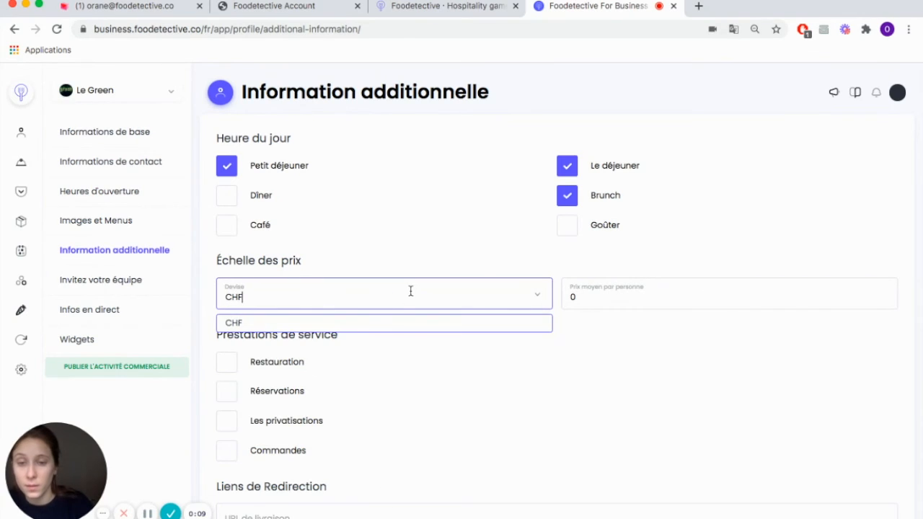
left_click(381, 323)
left_click(594, 293)
type("16")
Step: Enable Restauration and Les privatisations as the restaurant's services
scroll(499, 383, "down", 5)
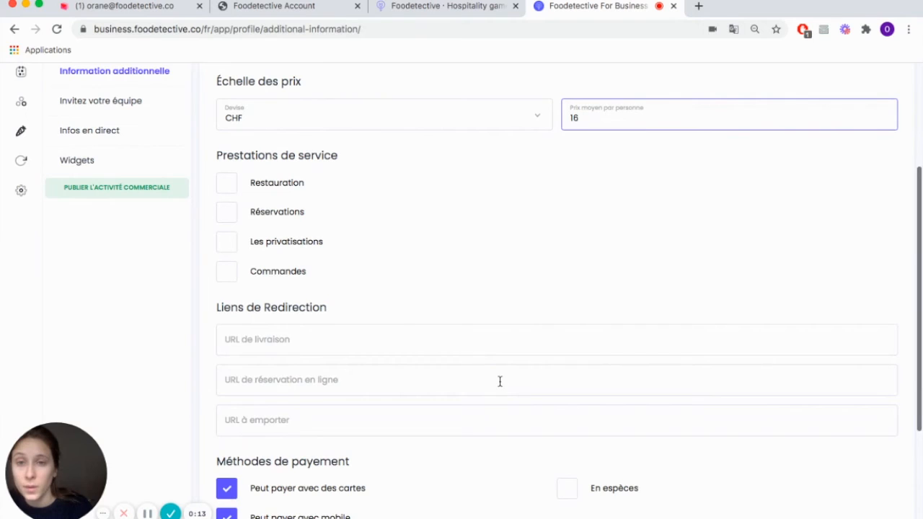
key("super+Tab")
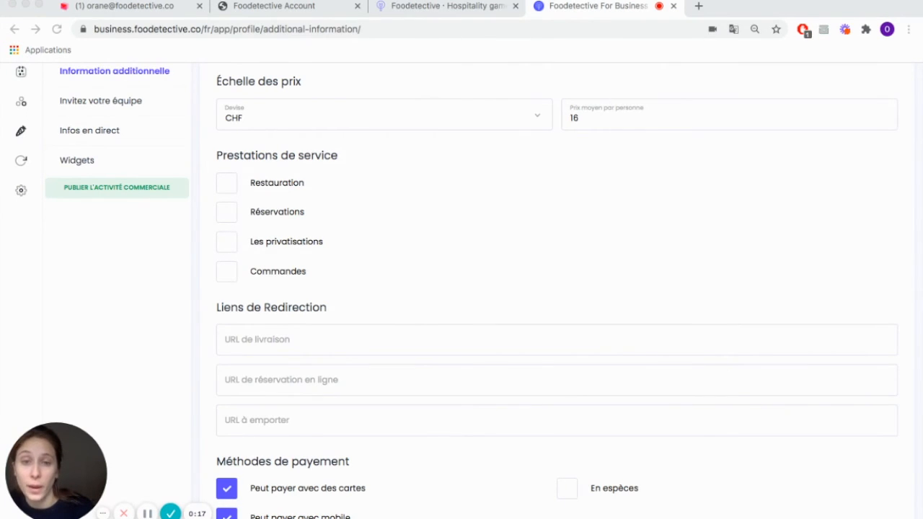
key("super+Tab")
left_click(228, 190)
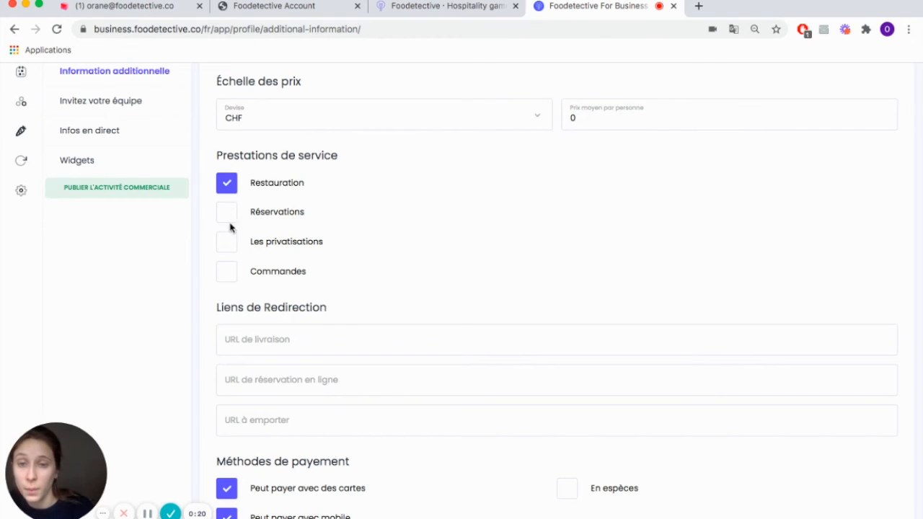
left_click(227, 245)
key("super+Tab")
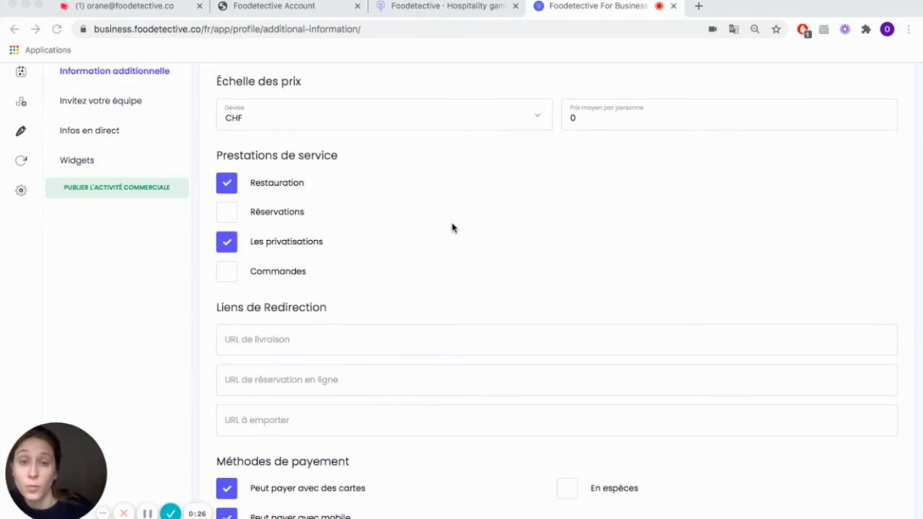
key("super+Tab")
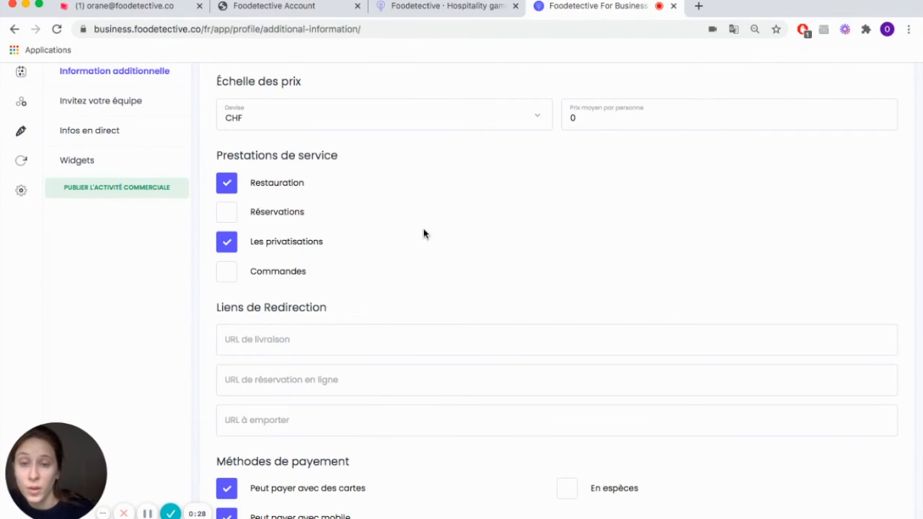
Step: Turn off mobile payment and add cash (En espèces) to the accepted payment methods
scroll(305, 350, "down", 3)
scroll(306, 350, "down", 1)
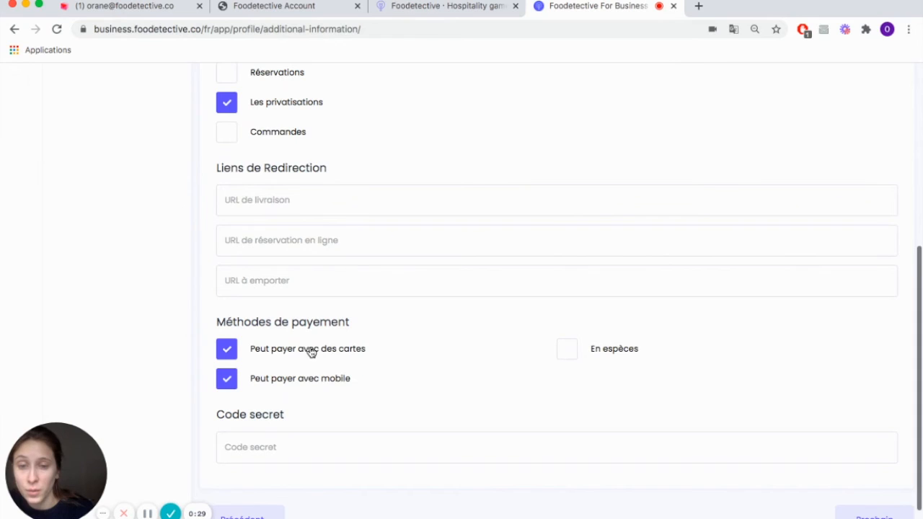
left_click(229, 380)
left_click(567, 351)
scroll(389, 379, "down", 1)
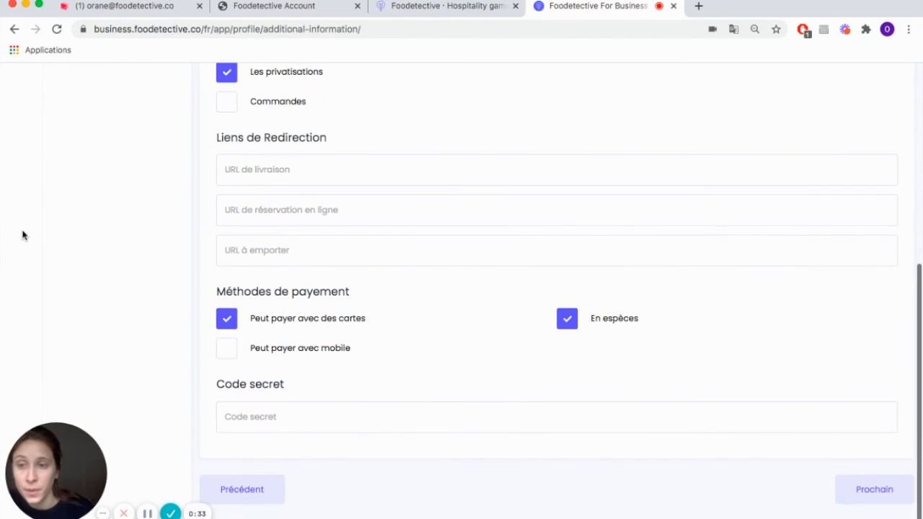
key("super+Tab")
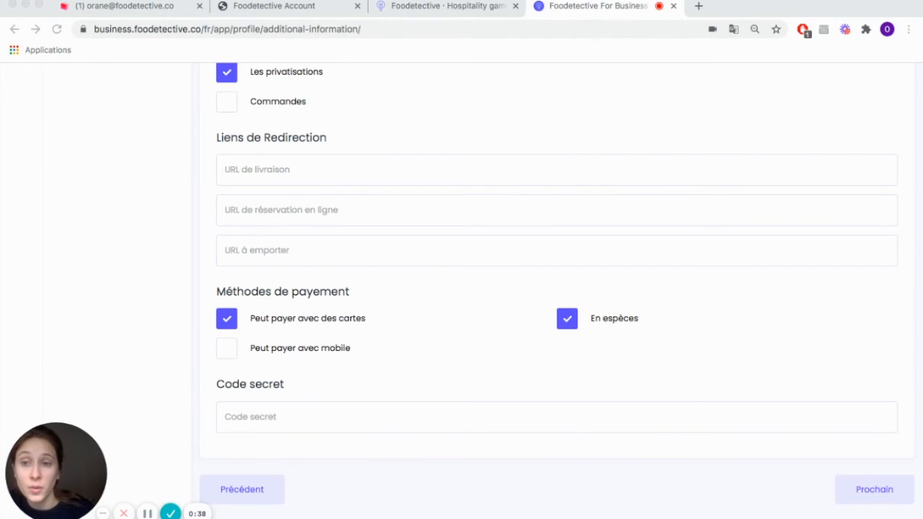
left_click(434, 378)
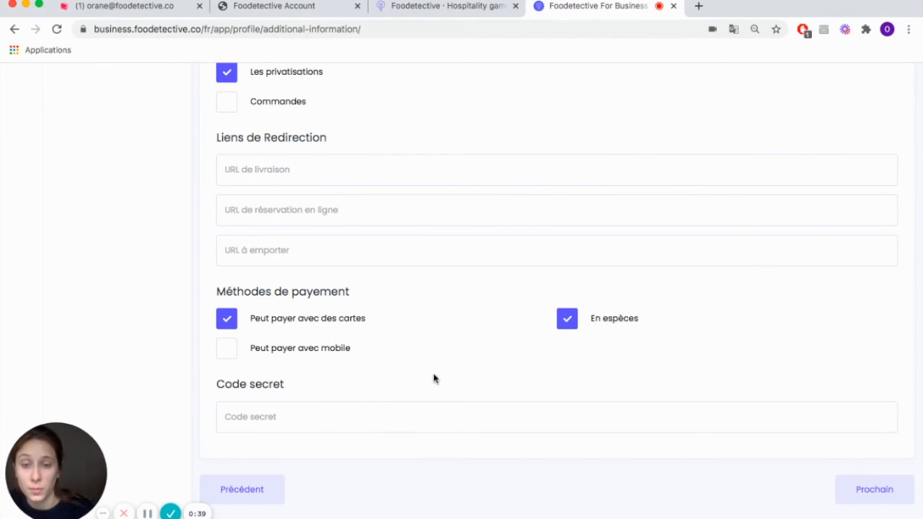
Step: Skip the team invitations and set the live info to "70% de réduction le mardi 12 décembre", continuing to the widgets
left_click(862, 486)
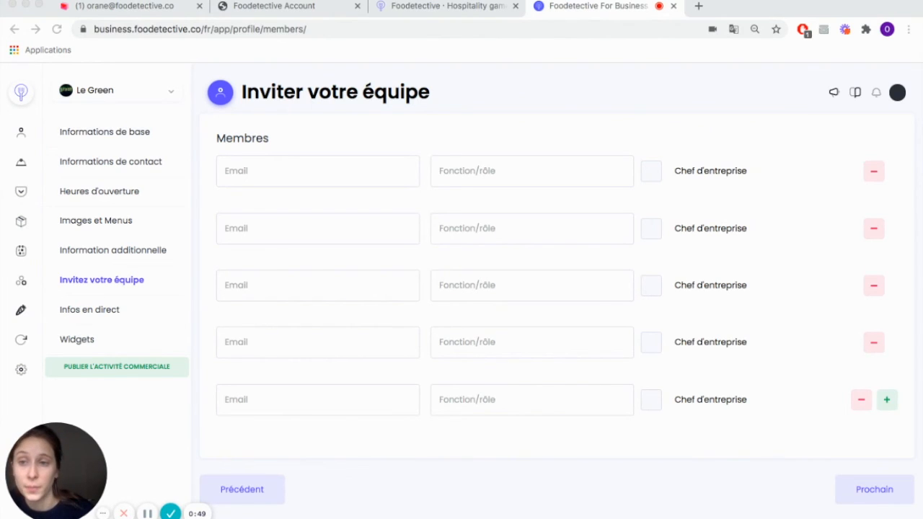
left_click(447, 120)
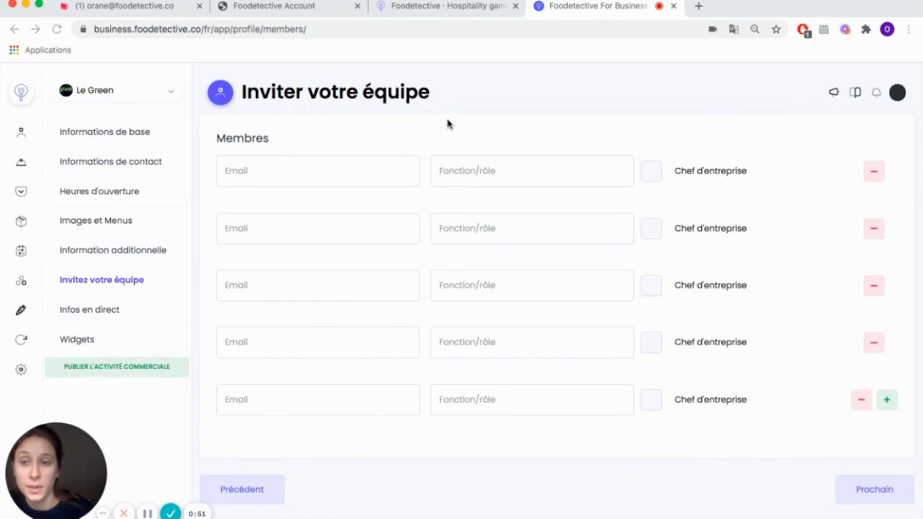
left_click(147, 513)
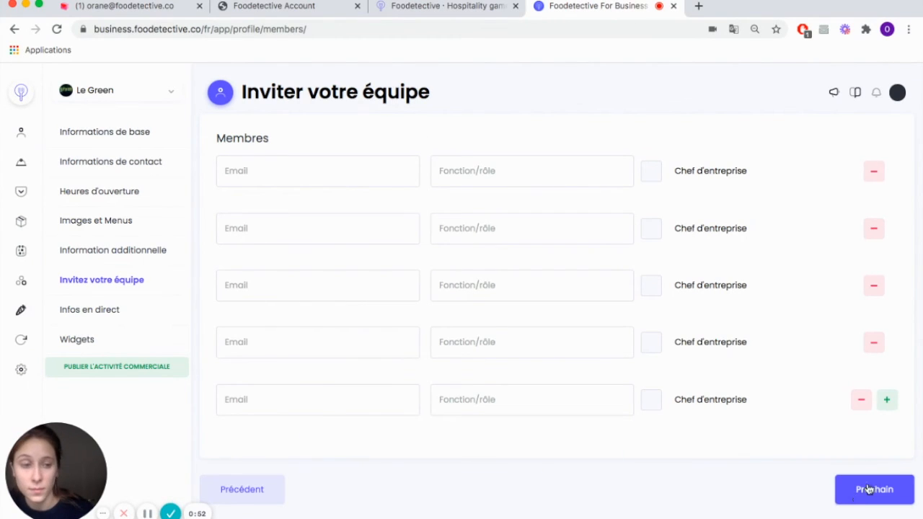
left_click(858, 496)
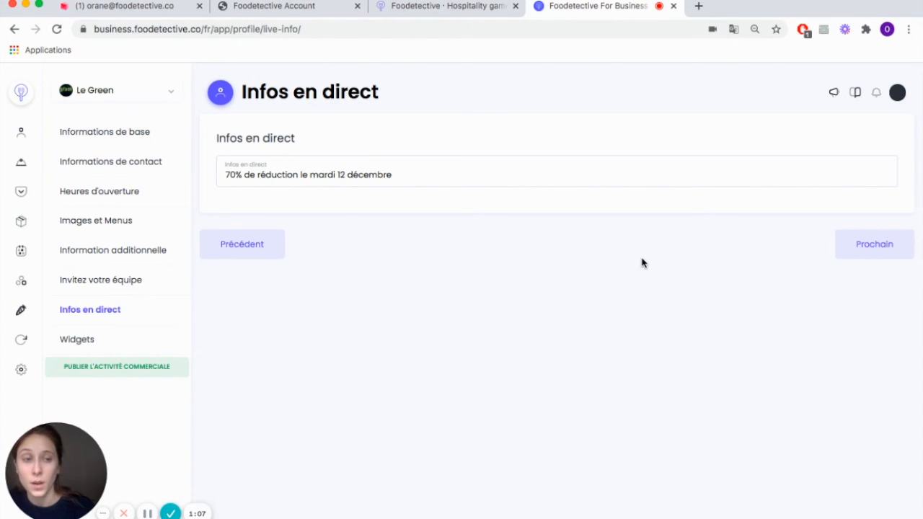
left_click(847, 248)
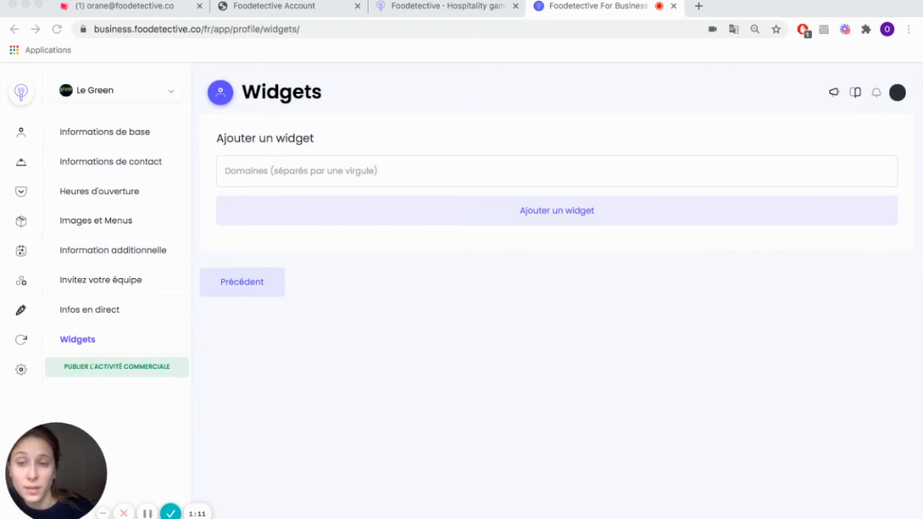
Step: Leave the widget domains empty and publish Le Green's business profile
left_click(522, 354)
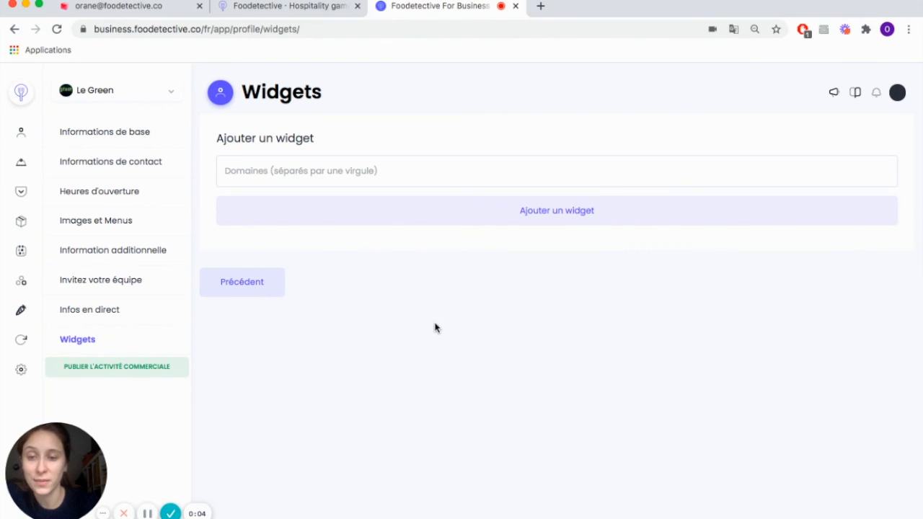
left_click(132, 363)
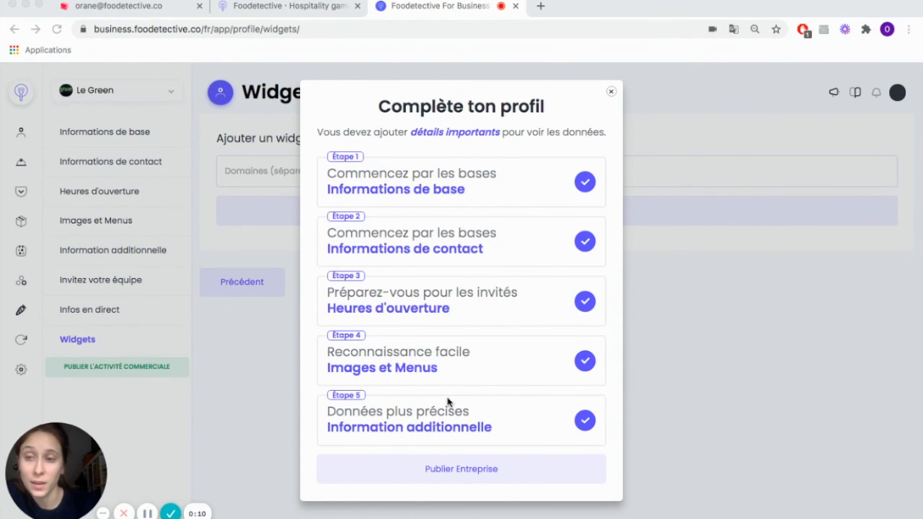
left_click(449, 470)
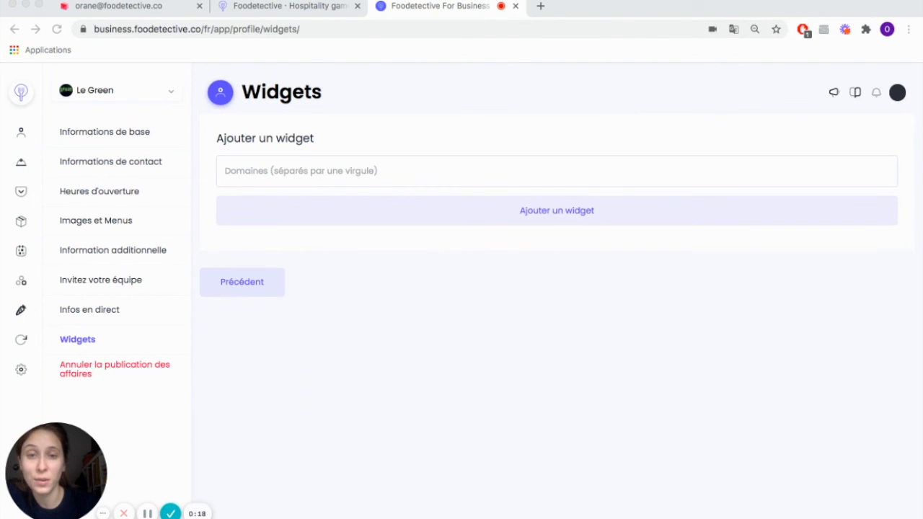
left_click(147, 513)
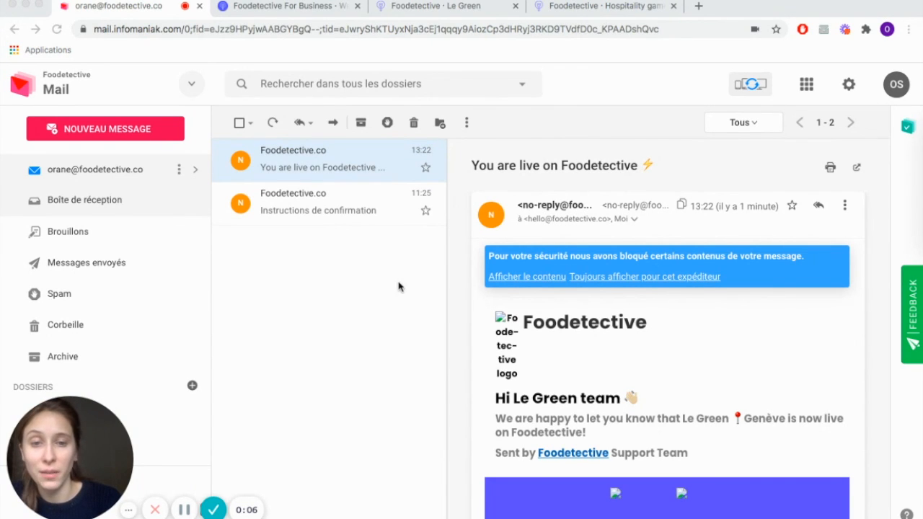
Step: Review Le Green's public page from the cover image down to payment methods, price and times of day, and return to the Foodetective homepage
left_click(459, 7)
scroll(394, 270, "down", 3)
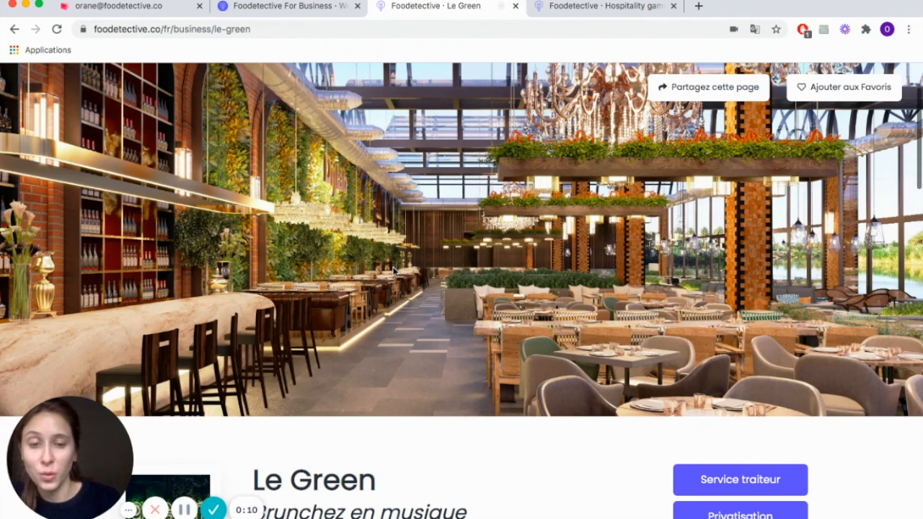
scroll(394, 271, "down", 8)
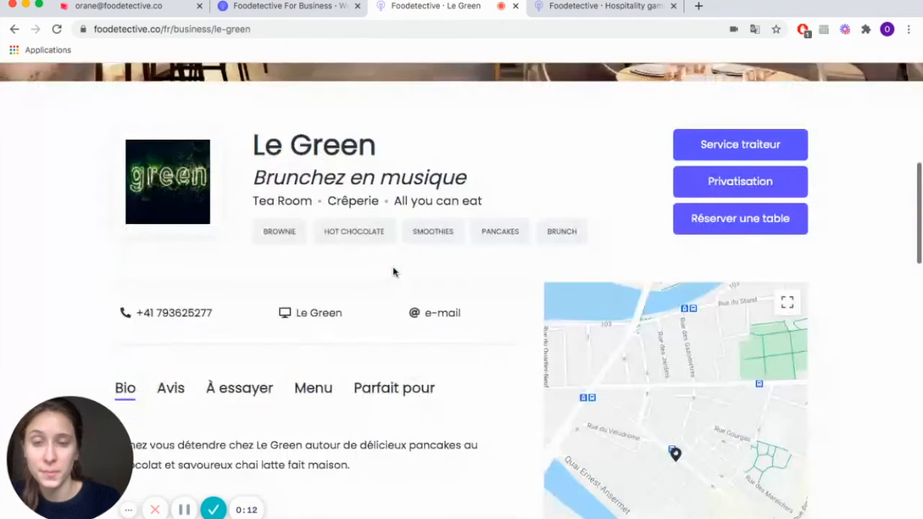
scroll(395, 272, "down", 5)
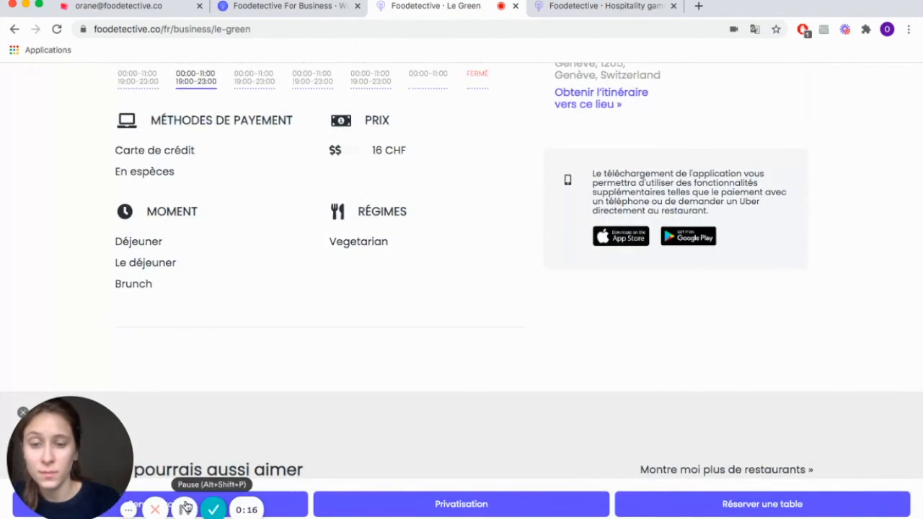
key("ctrl+Tab")
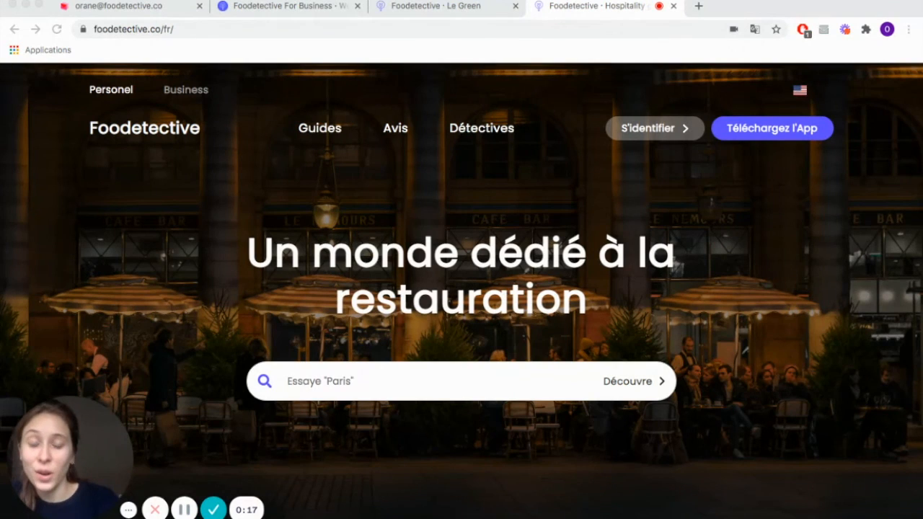